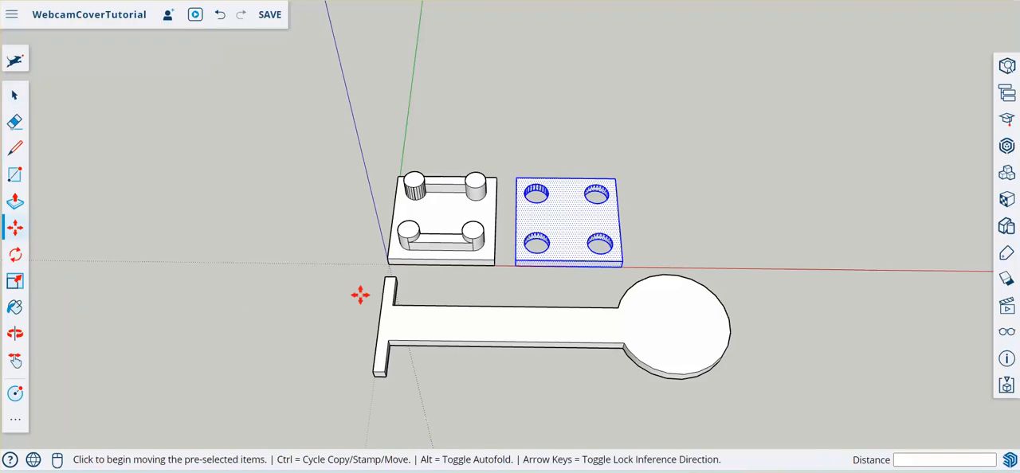
- Move the plate with four holes about 26 mm away, behind the plate with the pegs
click(515, 268)
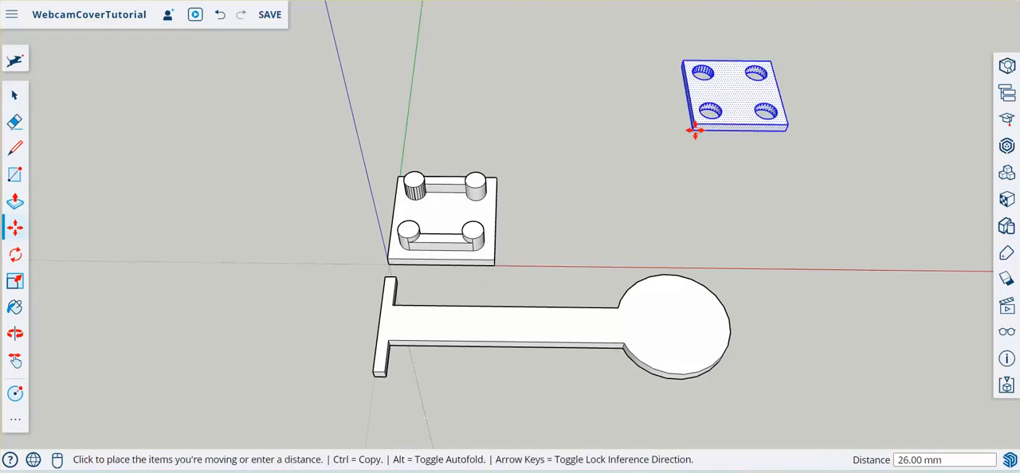
click(695, 131)
click(14, 97)
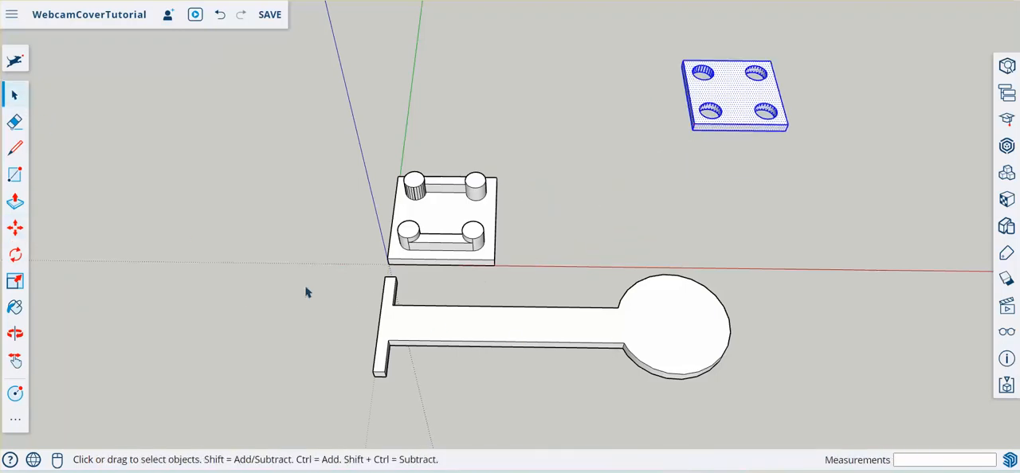
- Move the long paddle-shaped part about 9 mm away from the pegged plate and deselect it
click(584, 335)
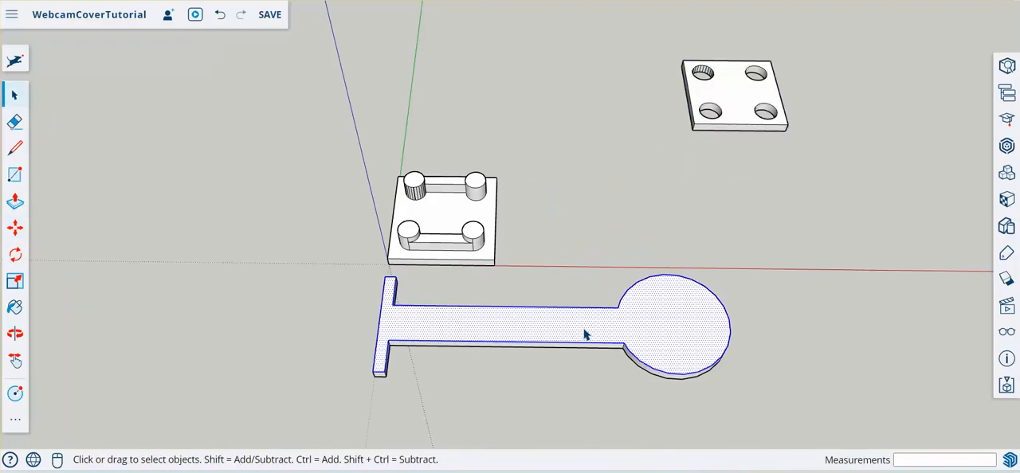
click(15, 230)
click(581, 327)
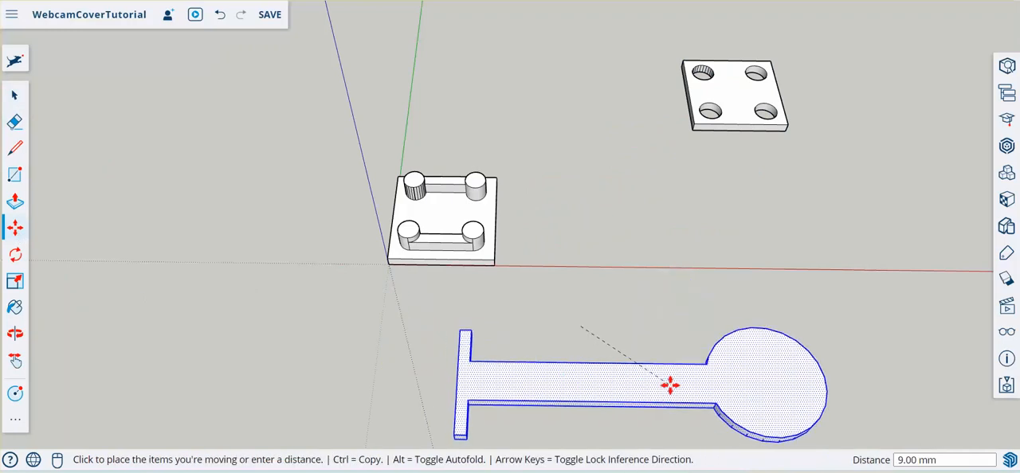
click(667, 395)
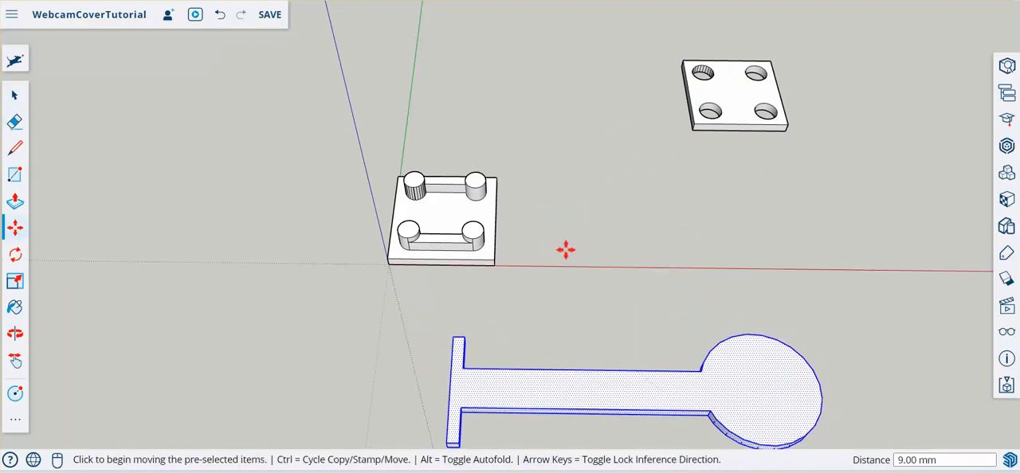
scroll(90, 197, down, 3)
click(14, 95)
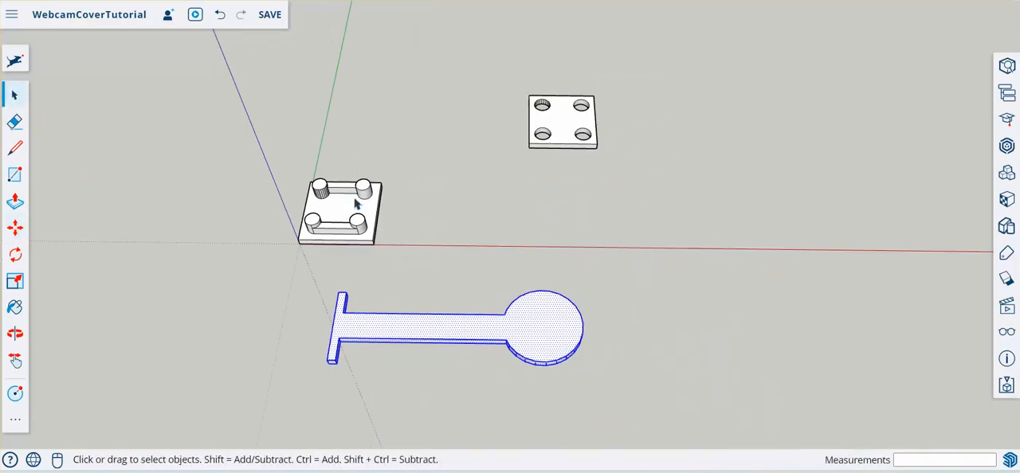
click(390, 91)
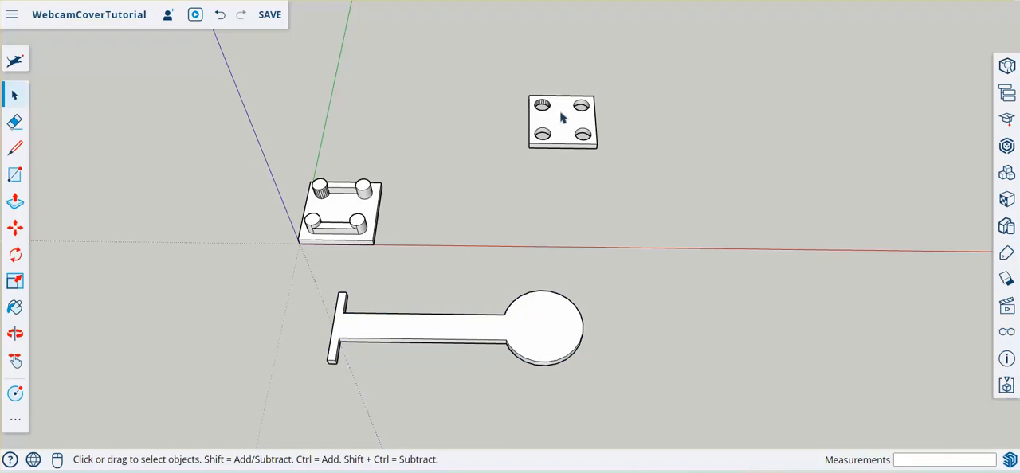
- Draw a 10 mm line across the middle of the four-hole plate's top face, from side edge to side edge
scroll(558, 125, up, 5)
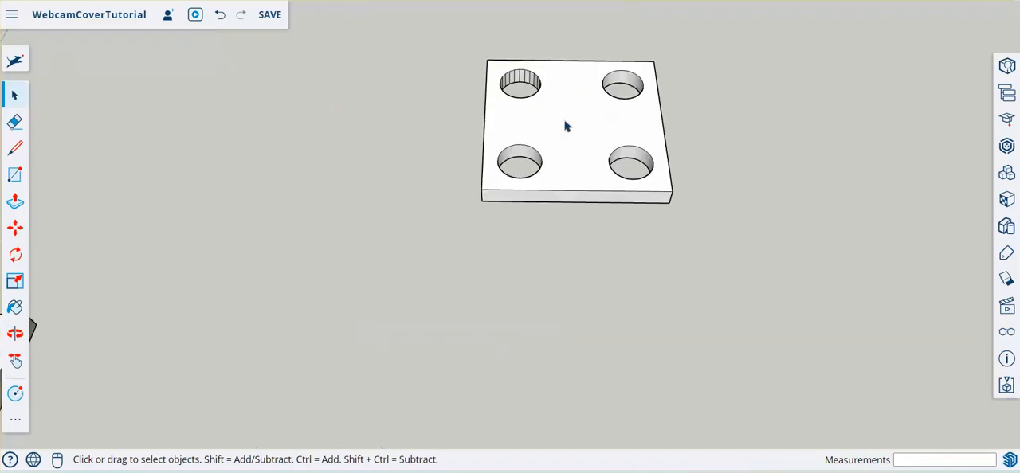
middle_drag(576, 127, 573, 173)
scroll(581, 273, down, 3)
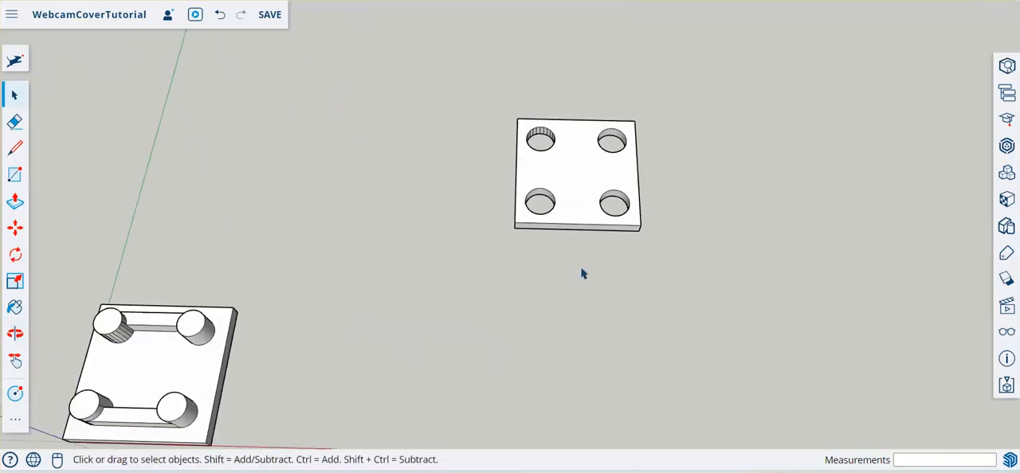
scroll(571, 142, up, 1)
scroll(574, 142, up, 2)
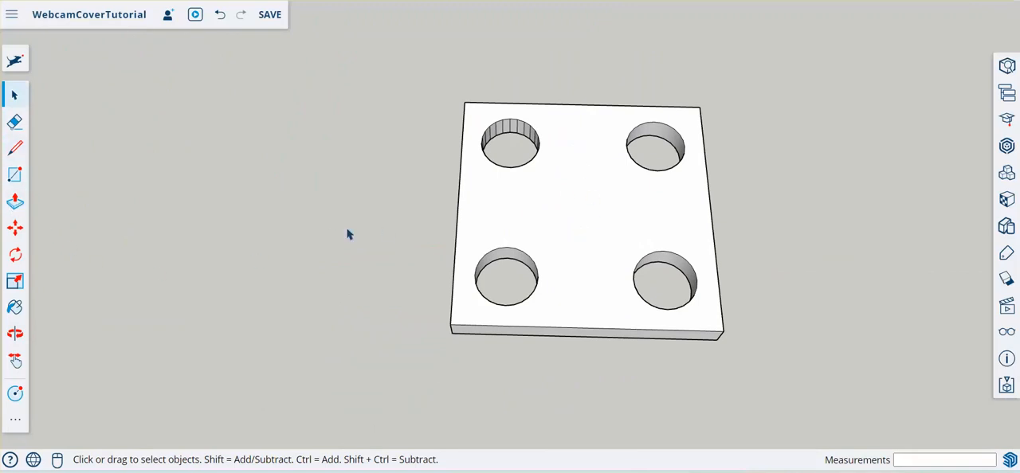
click(15, 148)
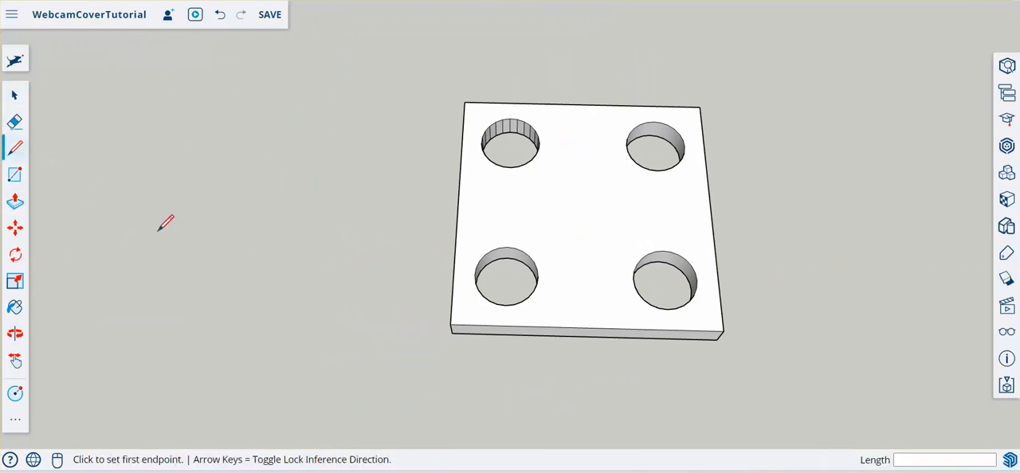
click(458, 204)
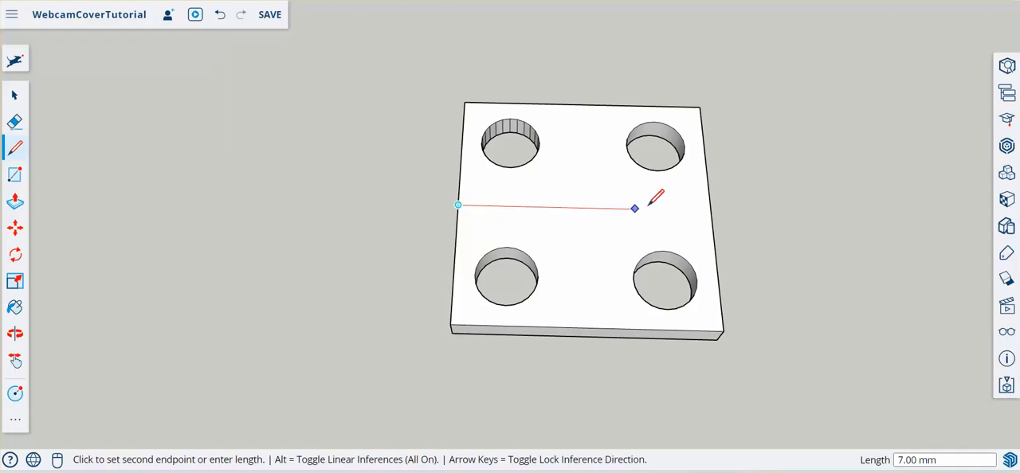
click(711, 210)
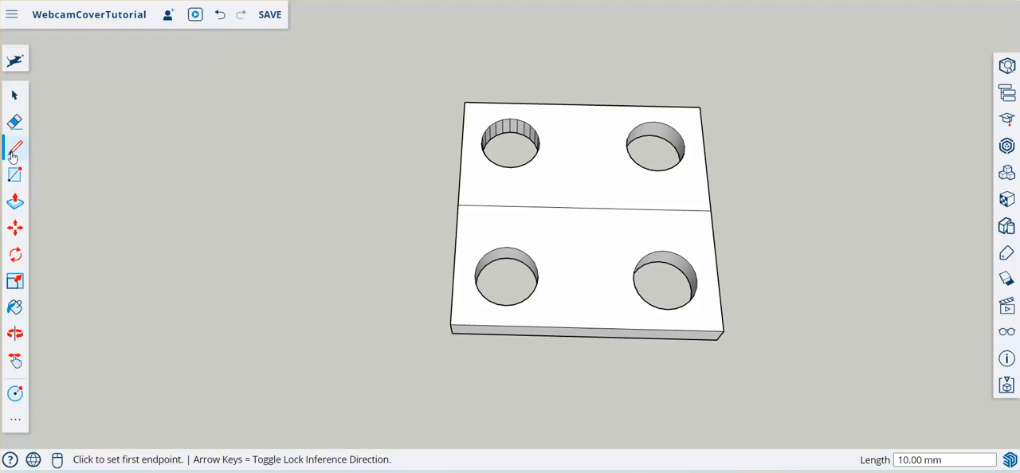
- Draw a circle of about 7.07 mm radius from the dividing line's midpoint to a plate corner, and erase its front arc
click(14, 396)
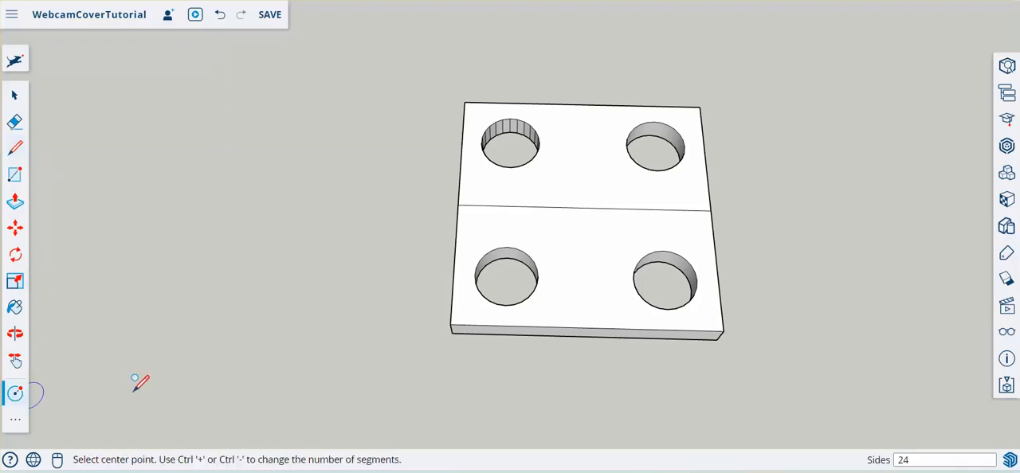
click(584, 207)
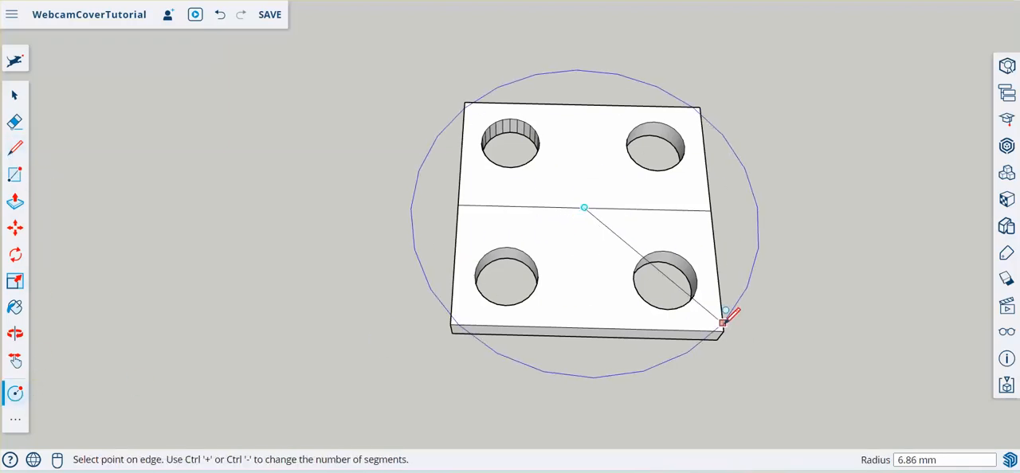
click(723, 323)
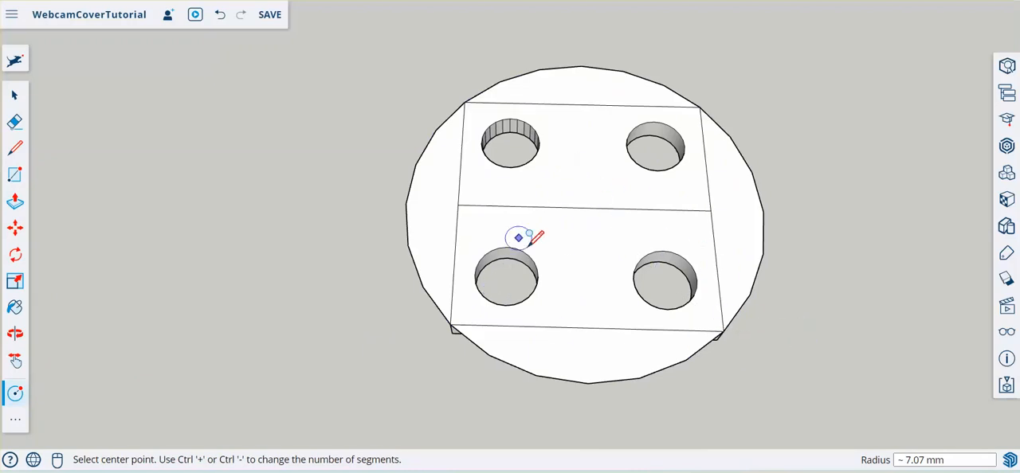
click(15, 122)
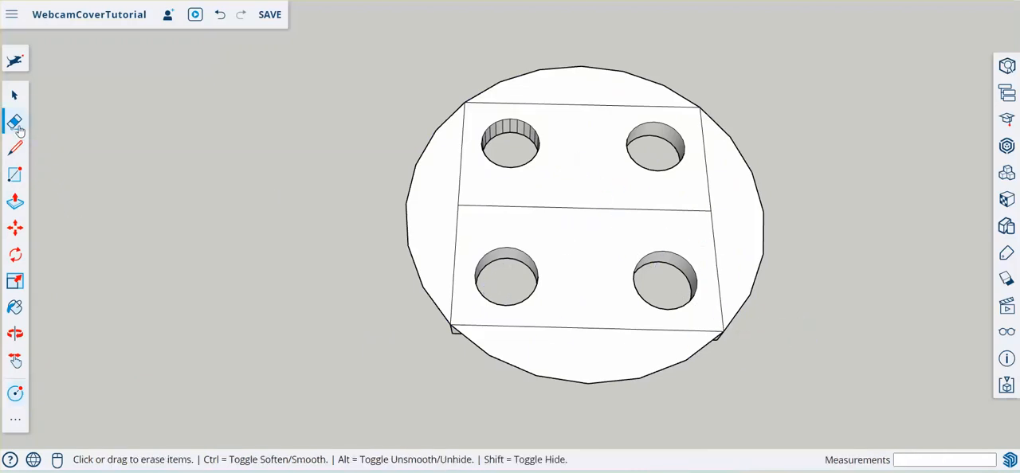
click(590, 382)
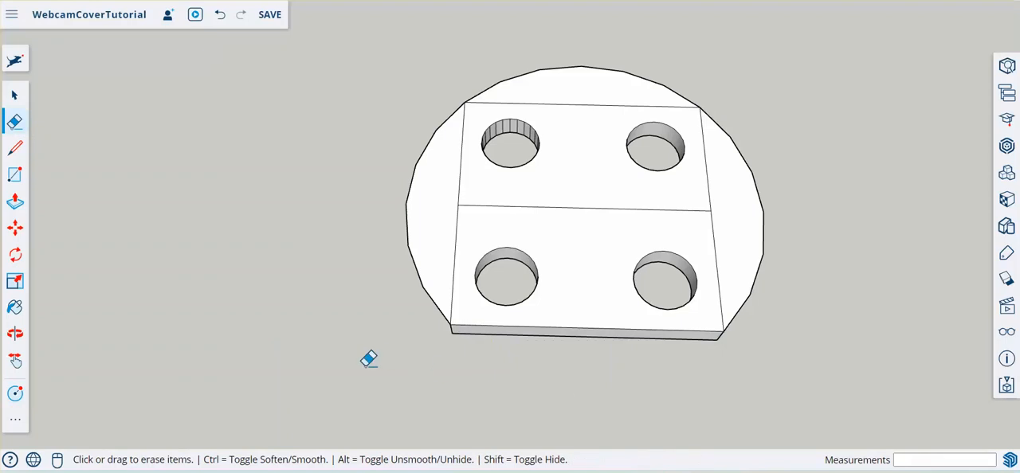
- Use Push/Pull to thicken the rear and left circle segments by 1 mm, flush with the plate's underside
mouse_move(368, 359)
middle_down()
mouse_move(389, 343)
mouse_move(478, 103)
mouse_move(460, 20)
middle_up()
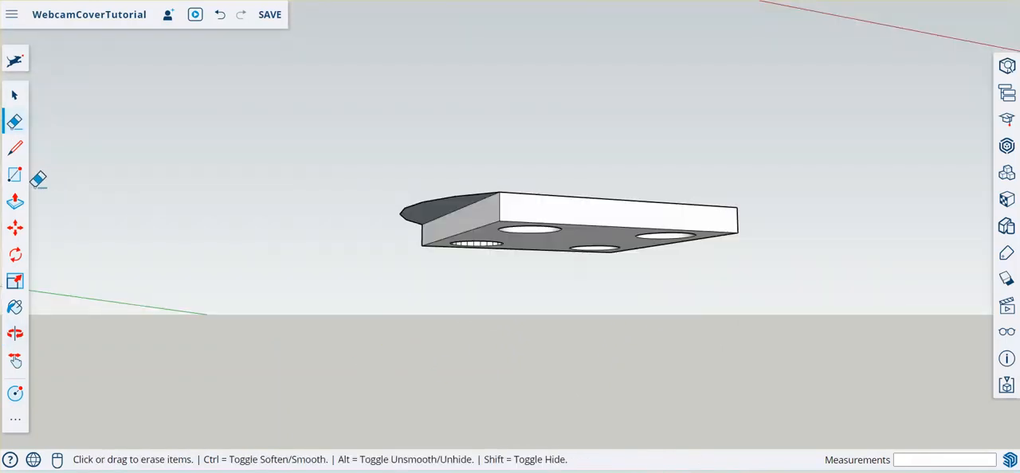
click(15, 202)
click(420, 229)
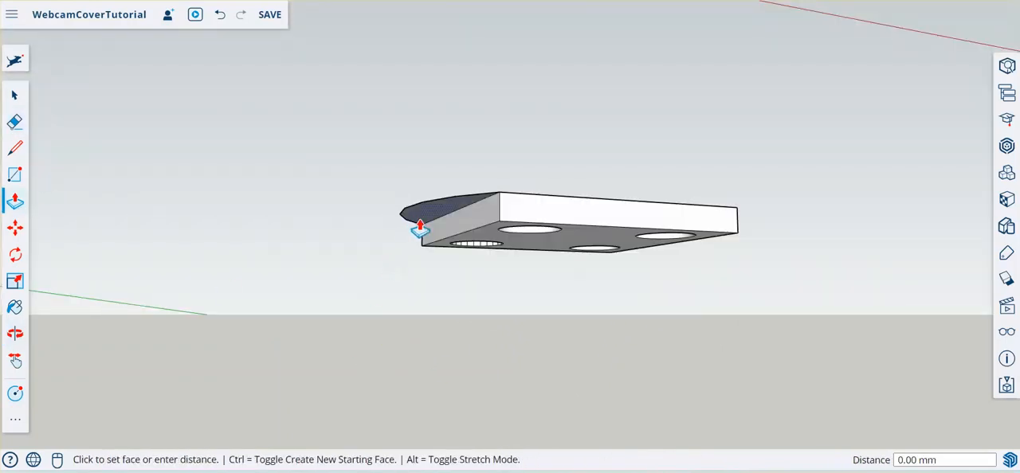
click(478, 237)
middle_drag(464, 219, 425, 217)
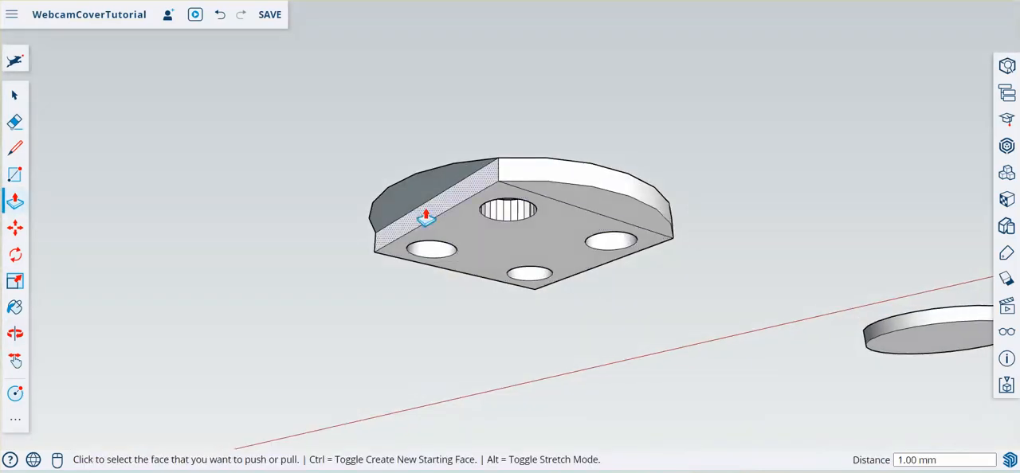
click(425, 217)
click(454, 230)
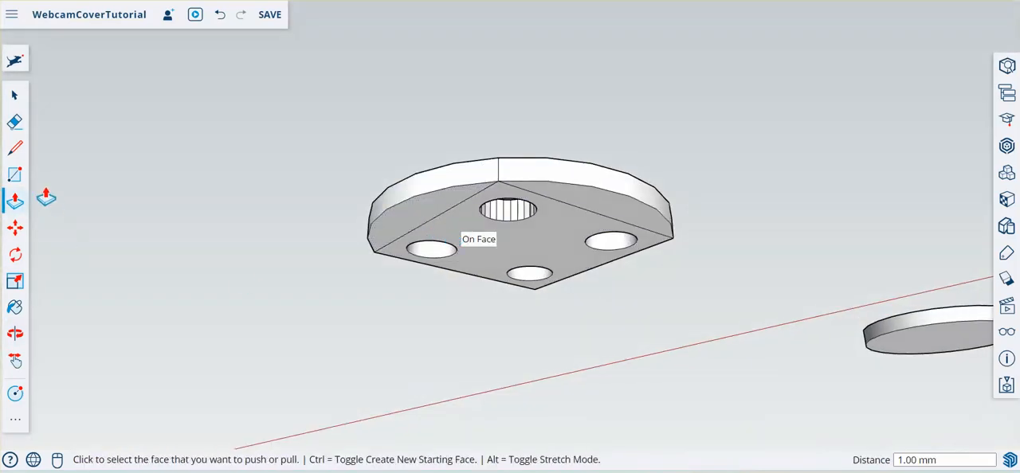
- Erase the two seam lines on the plate's underside, then try erasing the vertical corner edge and undo that
click(15, 123)
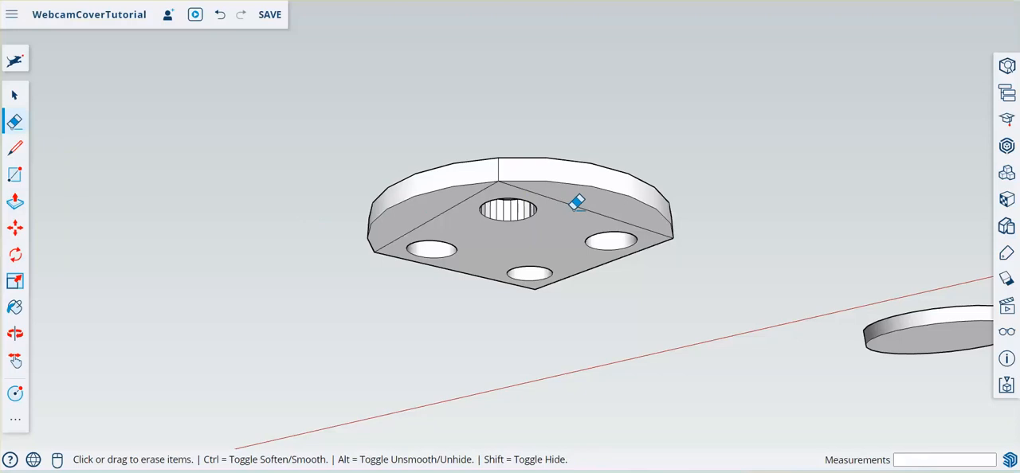
mouse_move(568, 202)
mouse_down()
mouse_move(579, 196)
mouse_move(603, 212)
mouse_move(596, 255)
mouse_up()
click(428, 221)
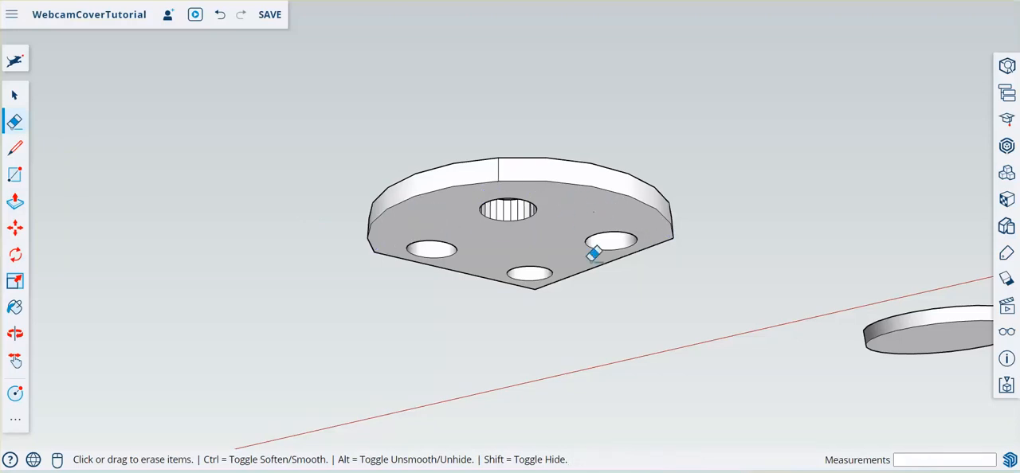
click(499, 164)
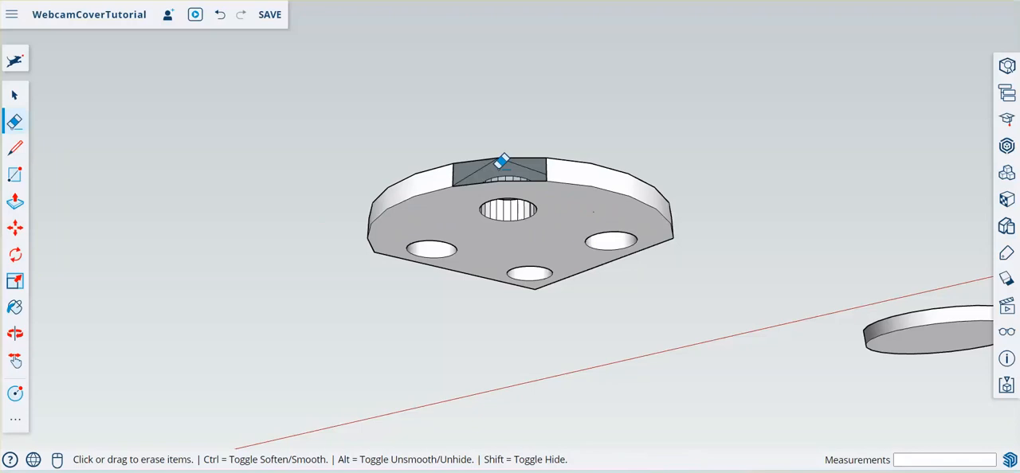
key(ctrl+z)
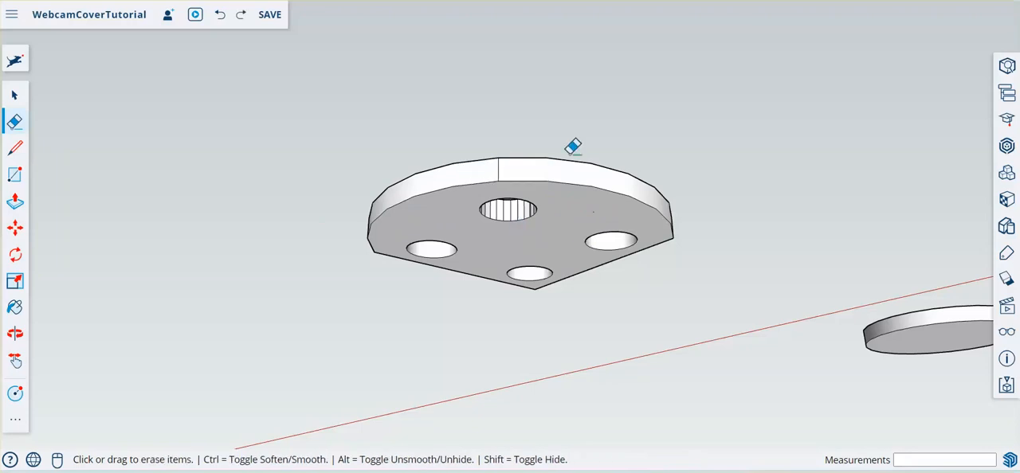
- Erase the left and rear seam lines and the middle dividing line on the plate's top face
mouse_move(573, 147)
middle_down()
mouse_move(578, 178)
mouse_move(384, 414)
mouse_move(458, 338)
middle_up()
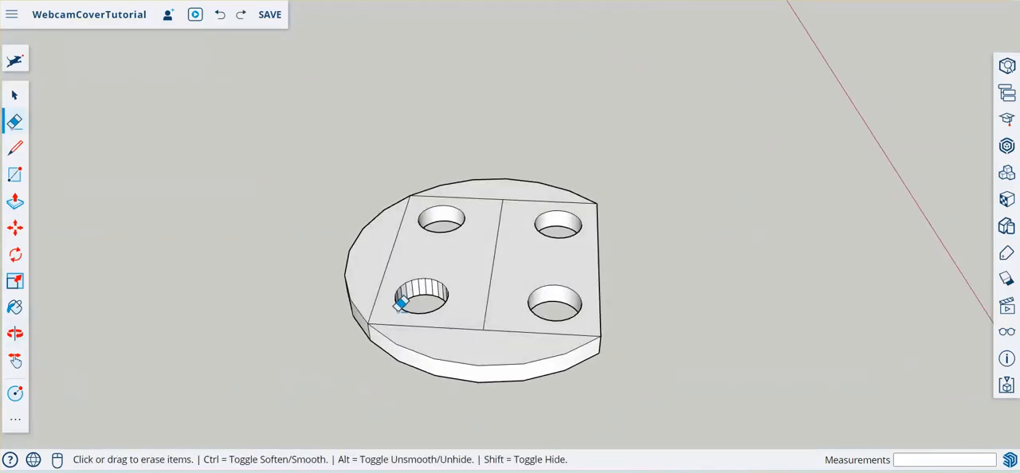
click(377, 292)
mouse_move(460, 324)
mouse_down()
mouse_move(480, 314)
mouse_move(505, 321)
mouse_up()
- Draw a line extending the plate's front edge outward, and join the remaining arc to it with a line about 5.04 mm long
mouse_move(709, 252)
middle_down()
mouse_move(398, 348)
mouse_move(285, 371)
mouse_move(518, 371)
middle_up()
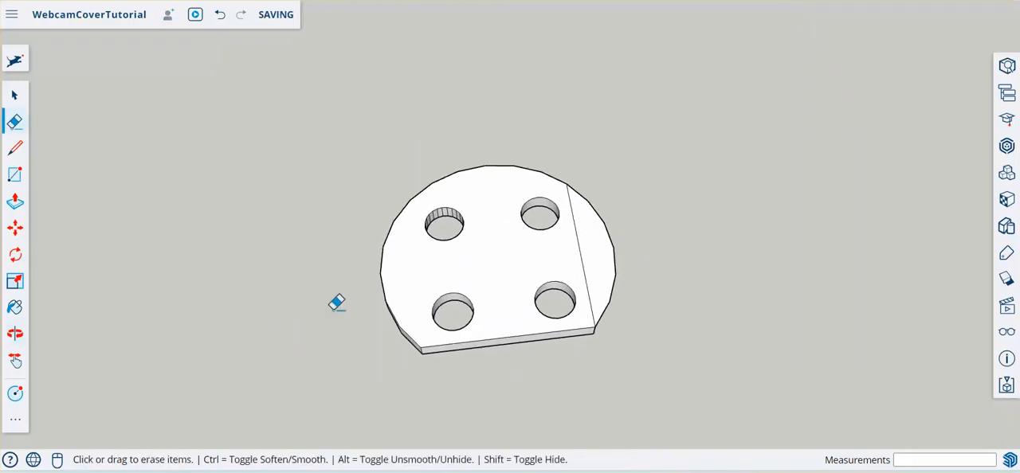
click(13, 149)
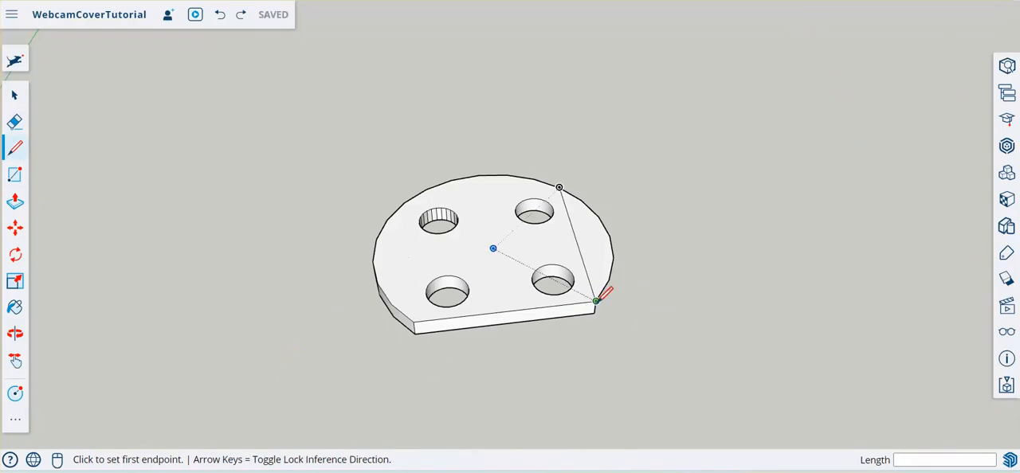
click(594, 302)
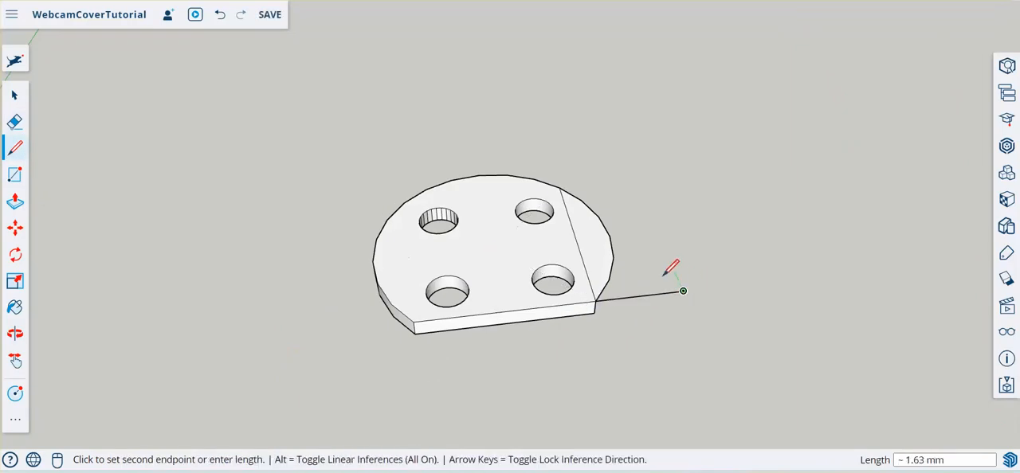
click(682, 292)
click(609, 237)
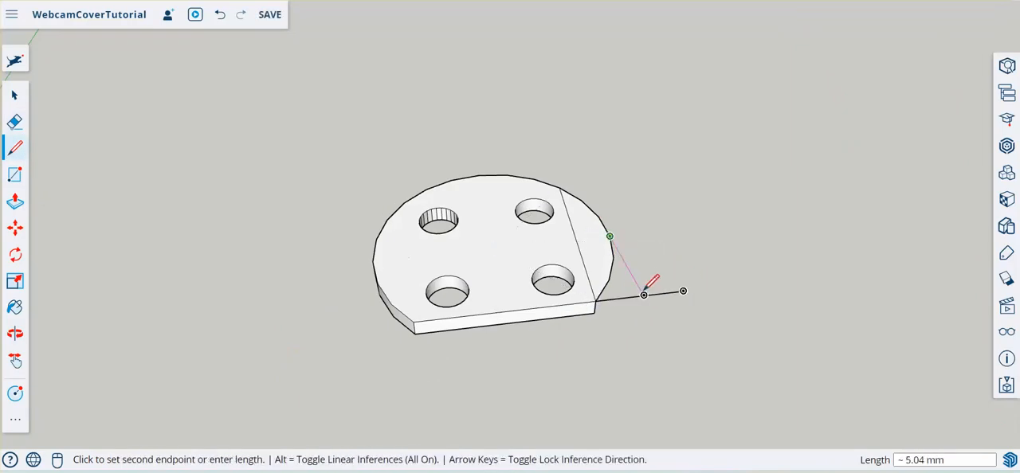
click(644, 295)
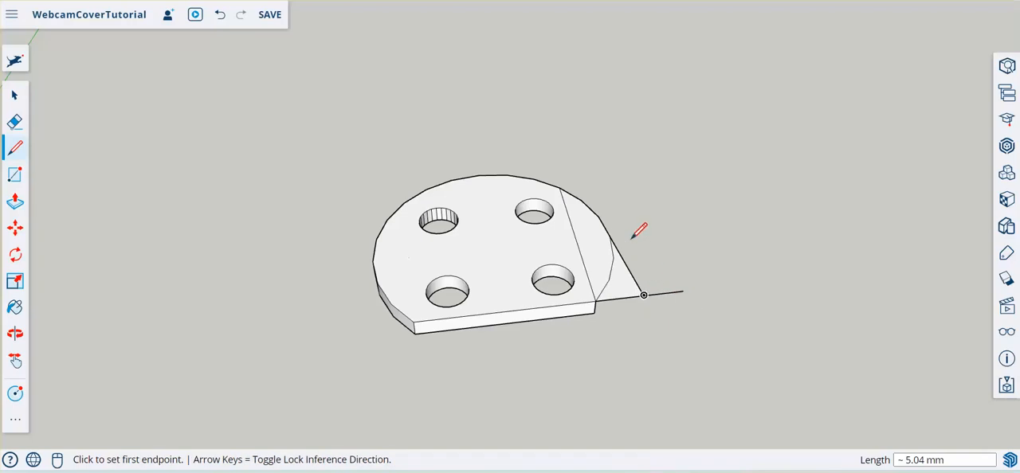
- Erase the overhanging end of the front line and the leftover arc inside the new pointed section
click(15, 122)
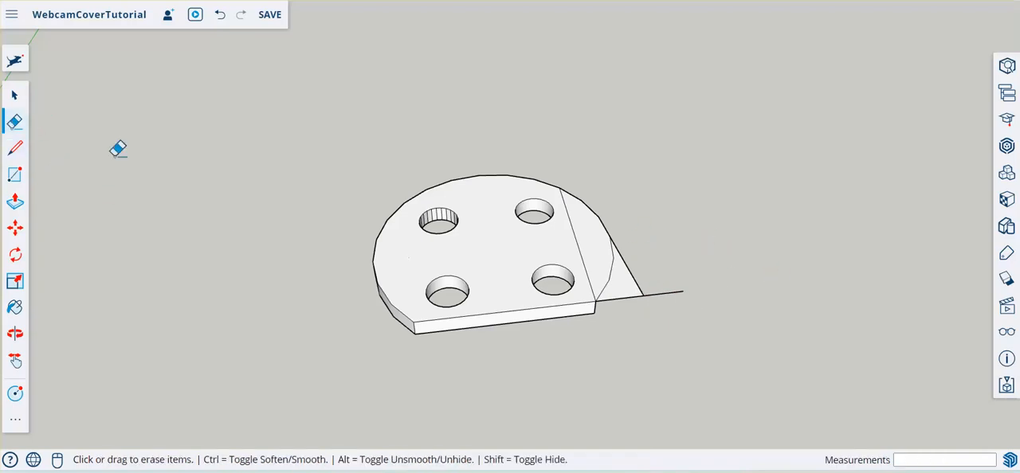
click(661, 293)
middle_drag(627, 336, 531, 212)
middle_drag(528, 325, 540, 140)
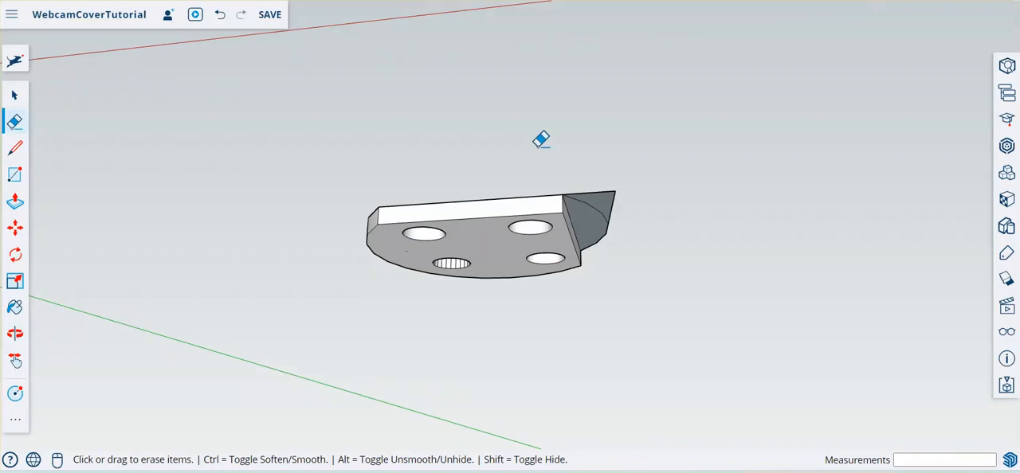
click(598, 206)
- Push/Pull the new pointed section down 1.00 mm so it meets the bottom edge of the plate
click(14, 201)
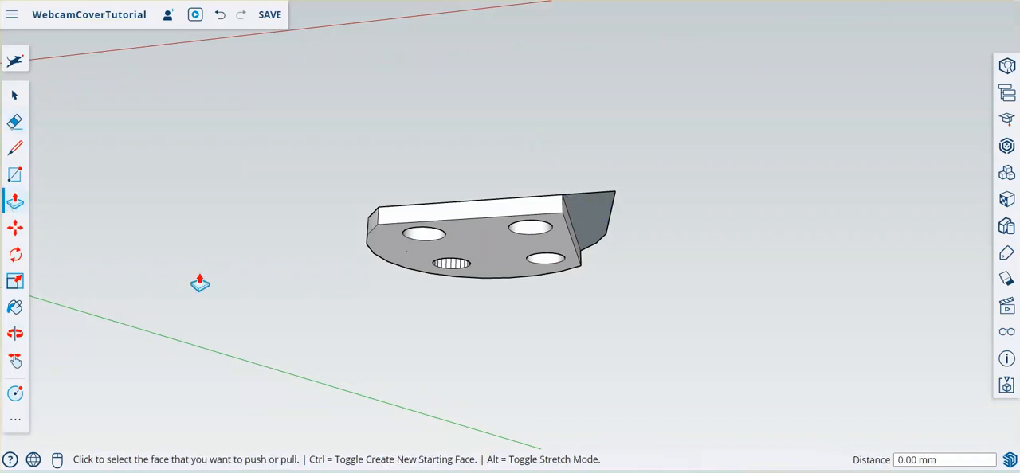
middle_drag(507, 46, 536, 220)
middle_drag(598, 299, 584, 250)
click(589, 239)
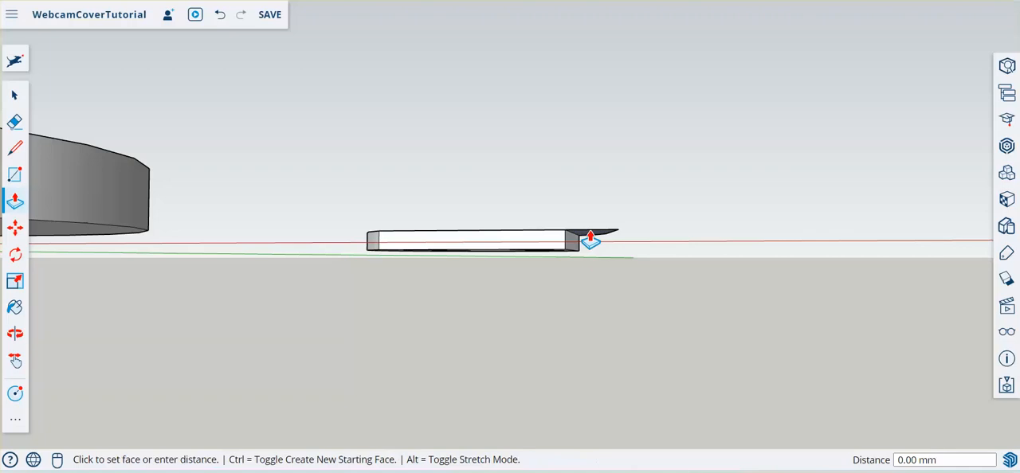
click(562, 256)
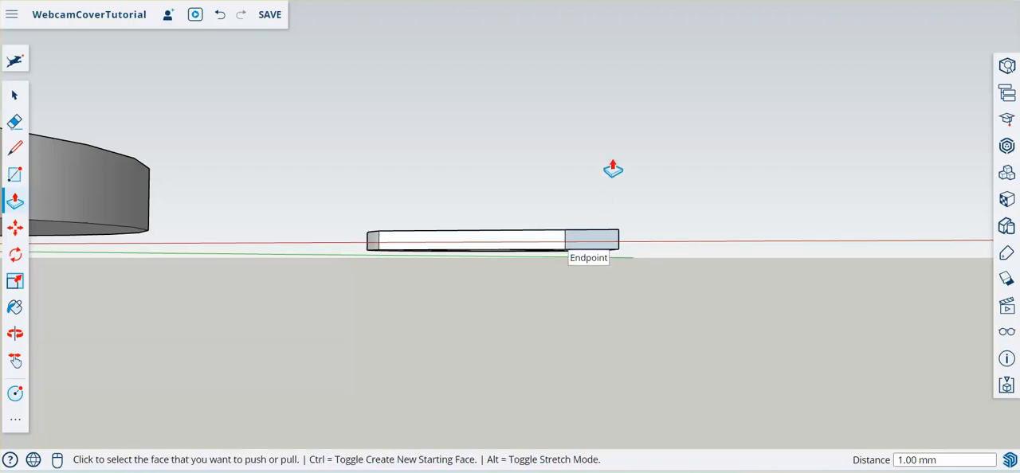
middle_drag(612, 167, 653, 357)
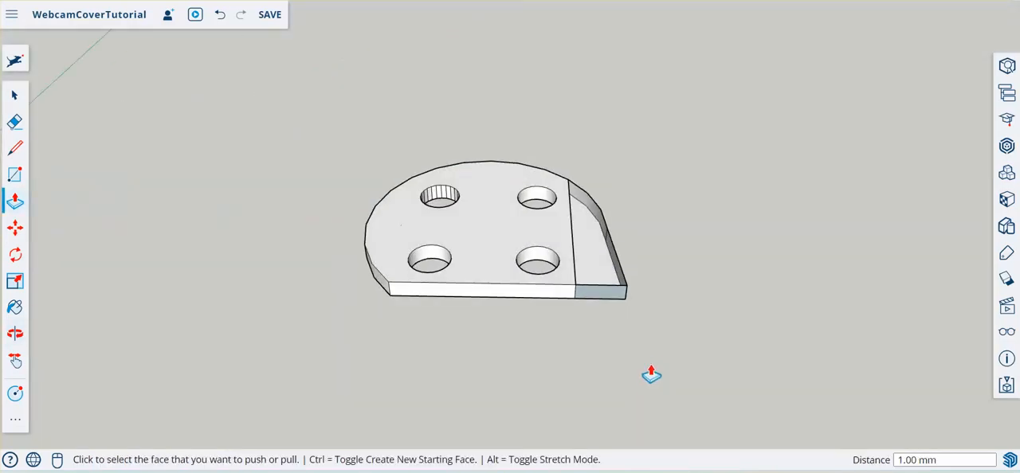
- Close the open top of the pointed section with a line about 10.37 mm long from its tip to the arc, and erase that line
click(15, 147)
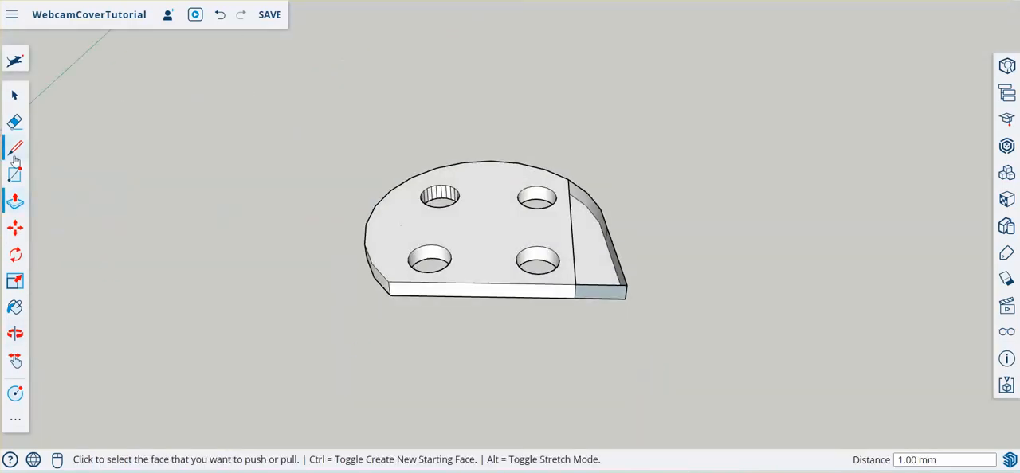
click(618, 284)
click(568, 178)
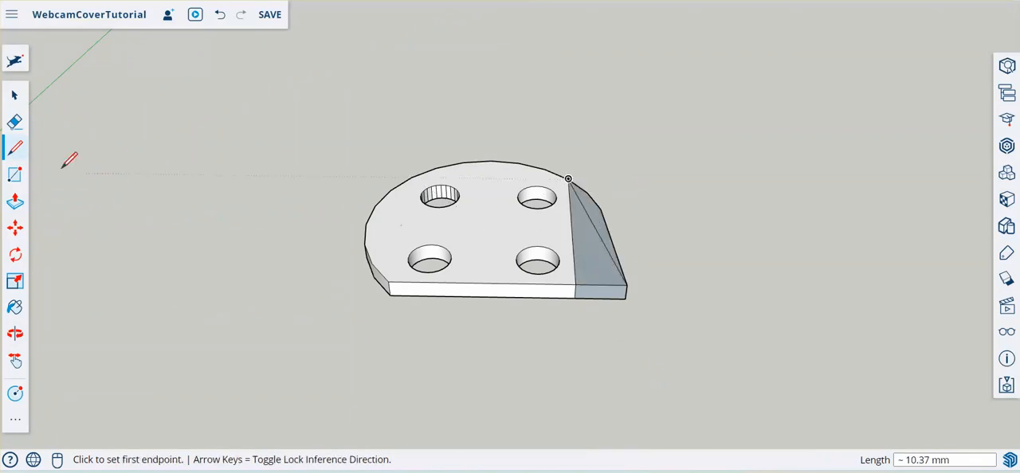
click(14, 122)
click(589, 204)
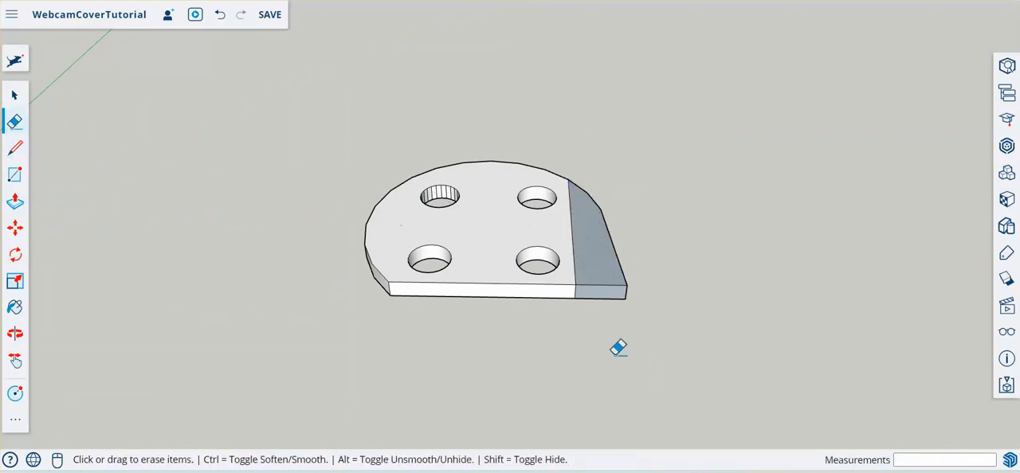
- Erase the dividing line between the plate and the pointed section on both the top face and the underside
middle_drag(652, 311, 633, 257)
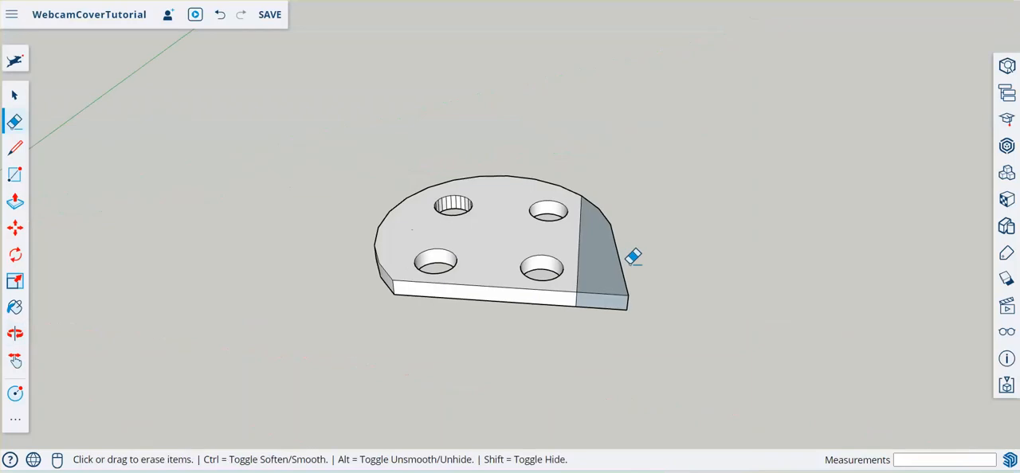
click(579, 237)
middle_drag(675, 323, 528, 315)
drag(528, 315, 570, 344)
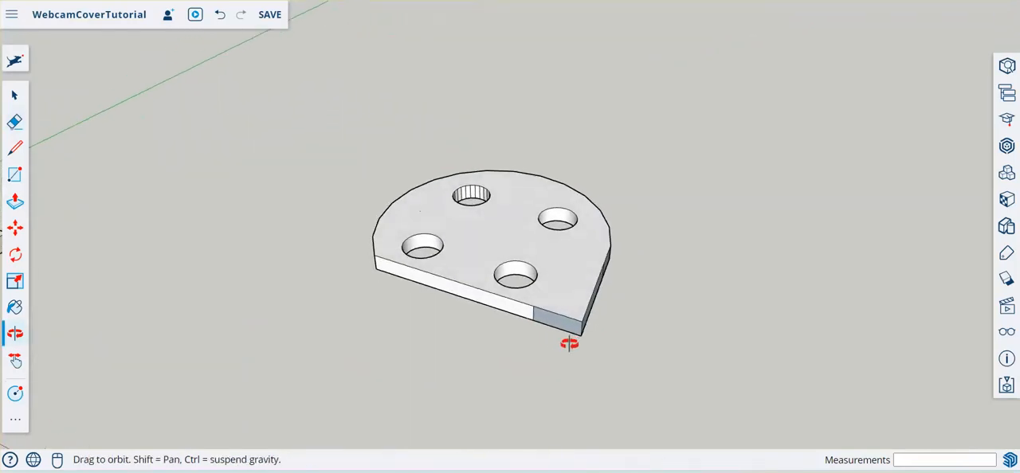
mouse_move(569, 344)
middle_down()
mouse_move(622, 378)
mouse_move(594, 202)
mouse_move(526, 45)
mouse_move(542, 10)
middle_up()
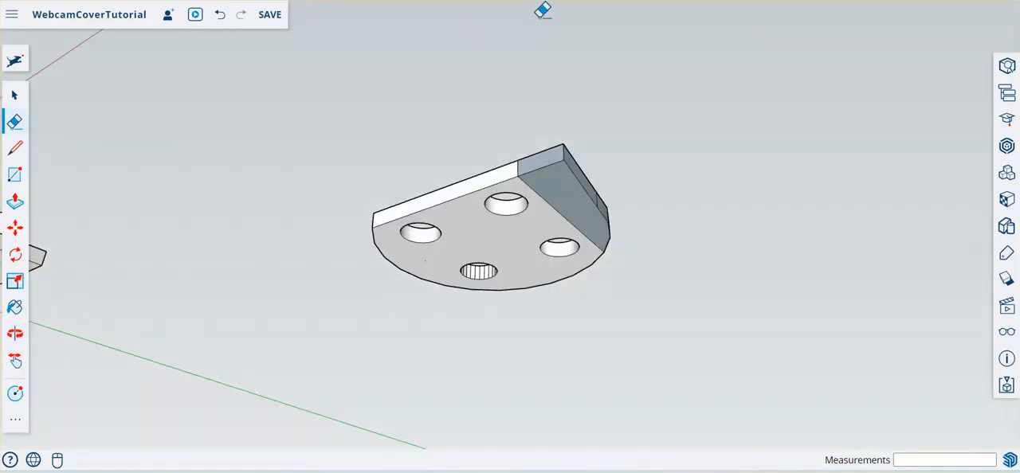
click(564, 202)
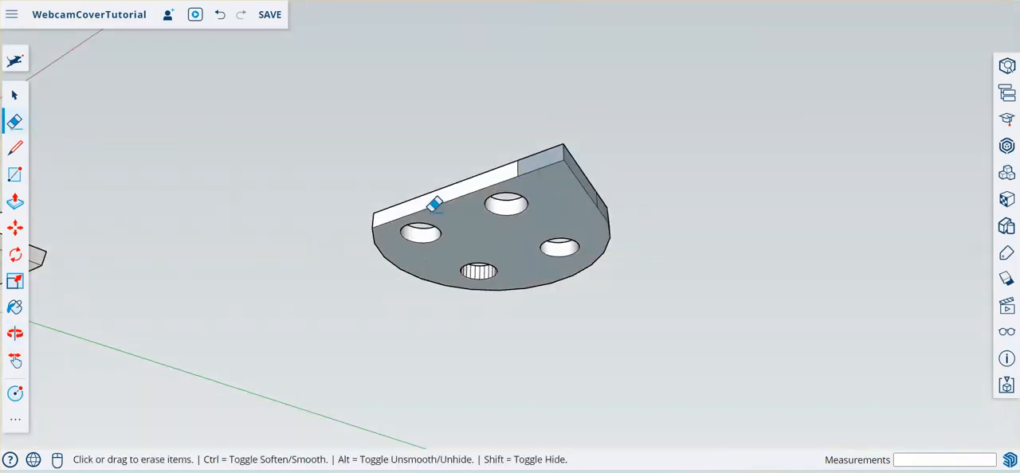
- Reverse the plate's underside face and the front face of the pointed section so their white sides face outward
right_click(566, 211)
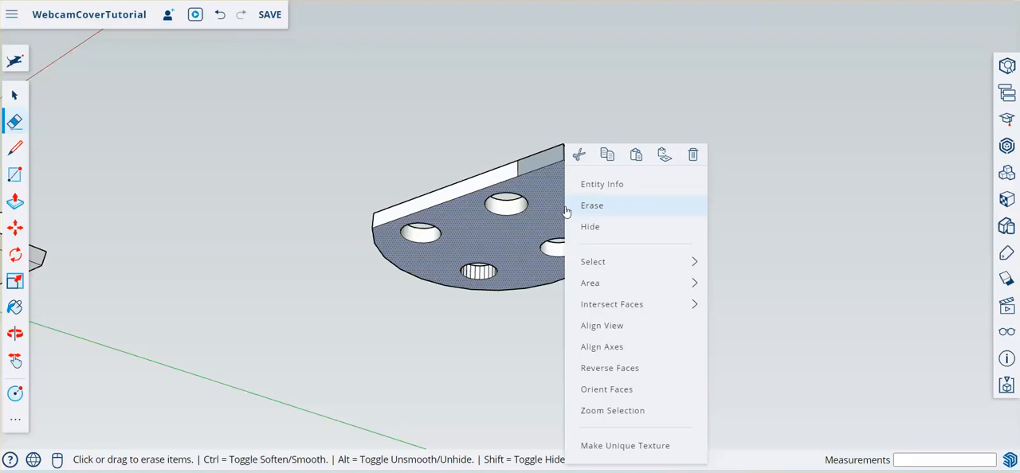
click(608, 369)
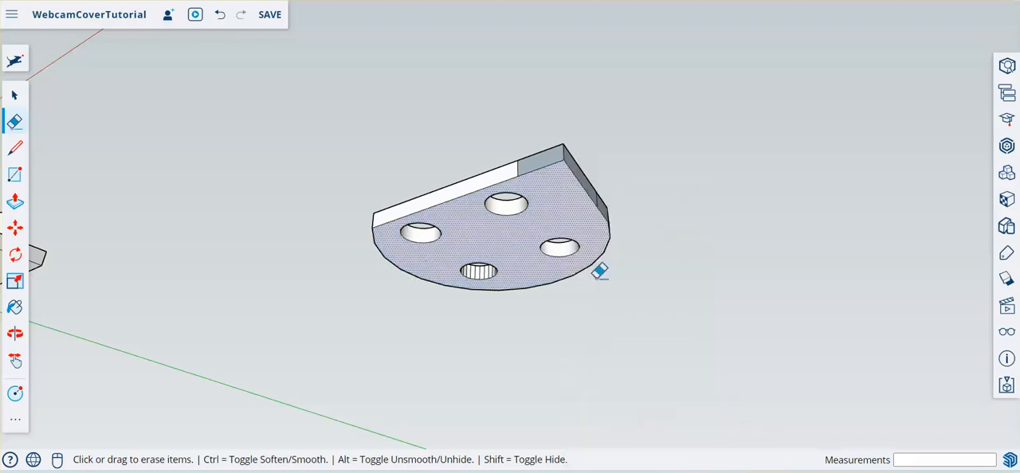
middle_drag(712, 142, 720, 289)
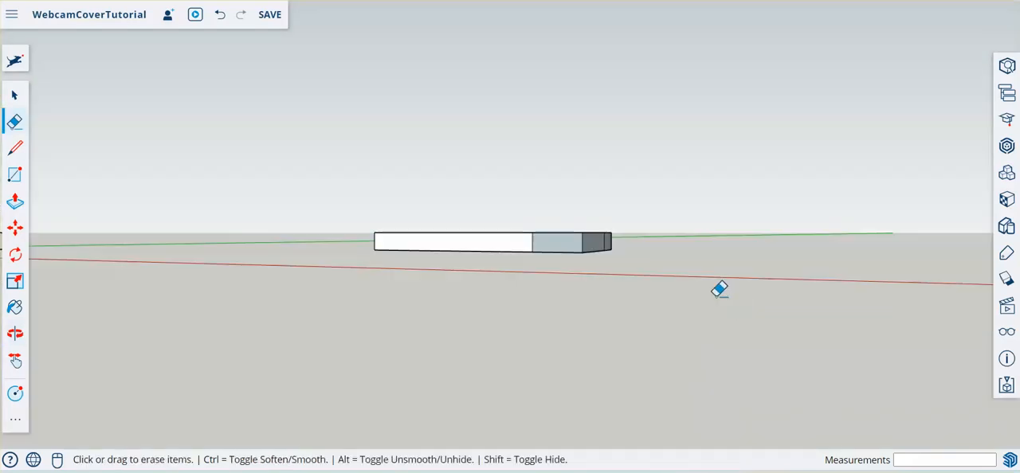
right_click(567, 244)
click(614, 368)
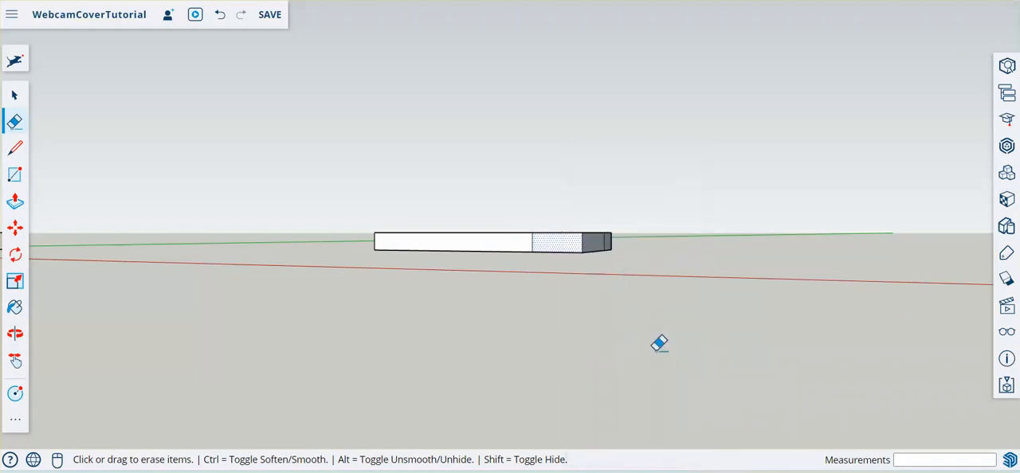
- Reverse the pointed section's slanted side face and the adjoining curved side face so their white sides face outward
mouse_move(660, 344)
middle_down()
mouse_move(677, 305)
mouse_move(456, 324)
mouse_move(467, 262)
middle_up()
right_click(466, 272)
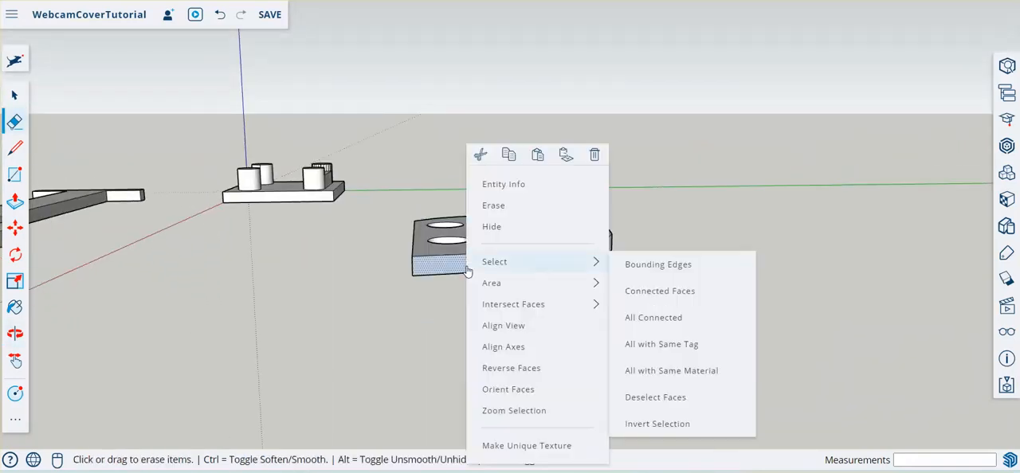
click(528, 367)
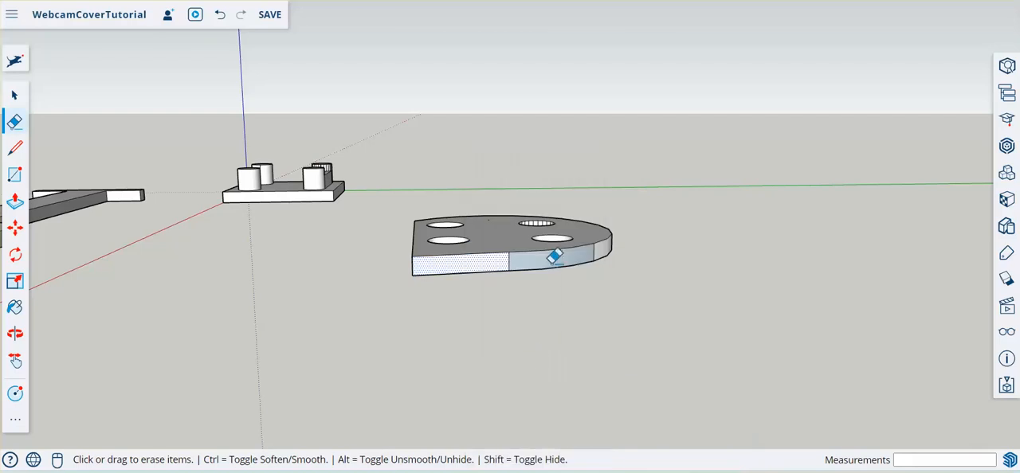
right_click(552, 258)
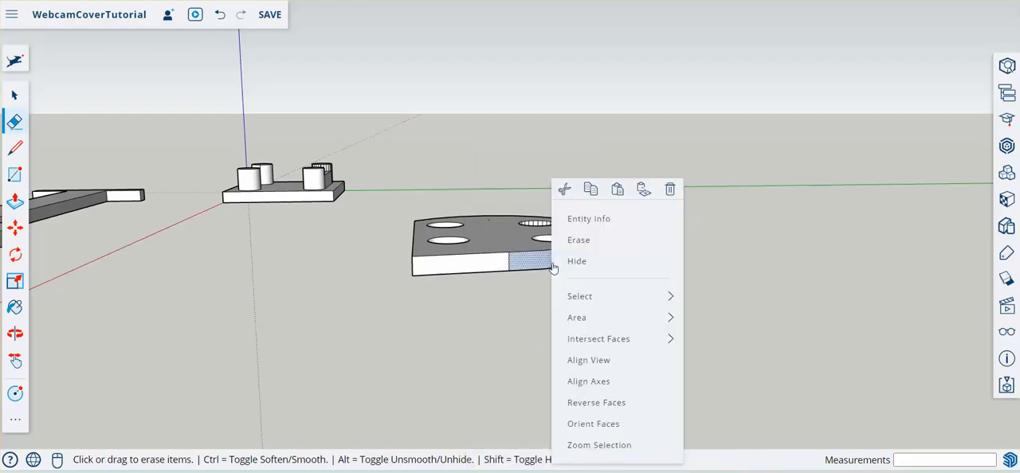
click(620, 404)
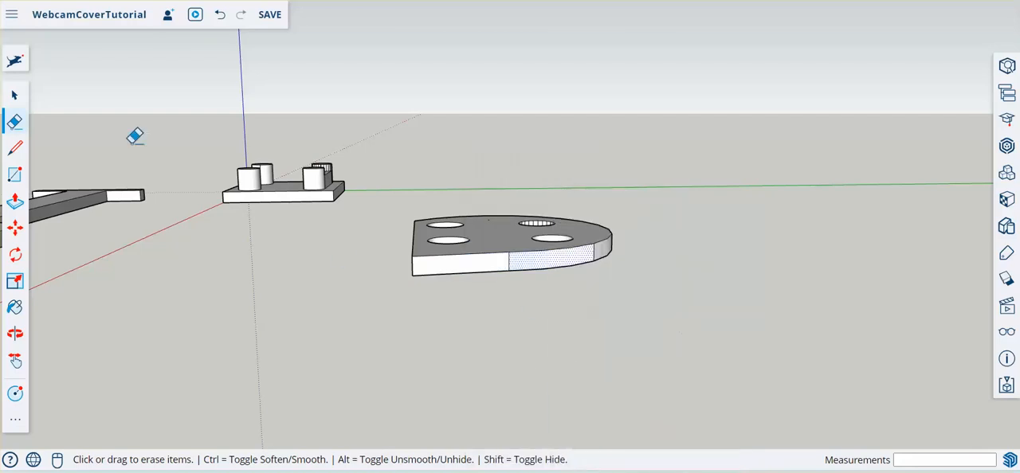
- Clear the selection and erase the vertical seam line on the plate's straight front edge
click(15, 95)
click(478, 337)
middle_drag(529, 168, 717, 369)
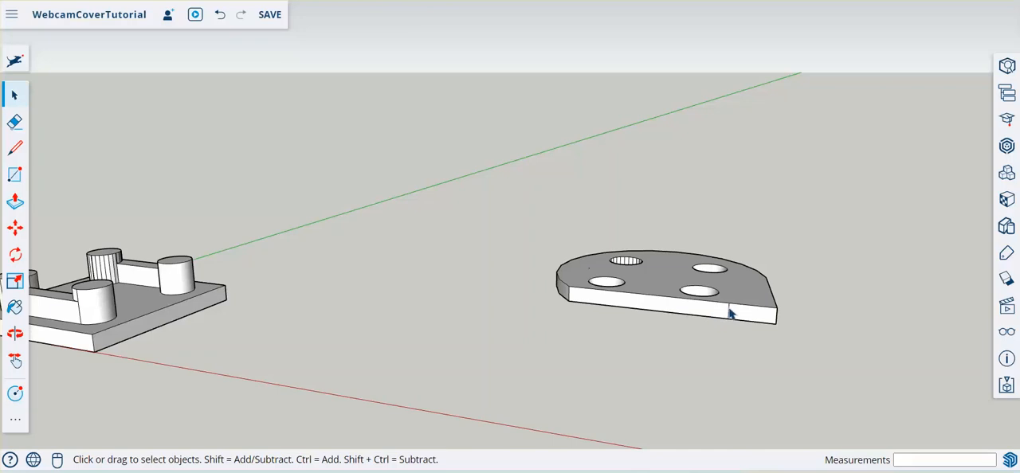
click(17, 125)
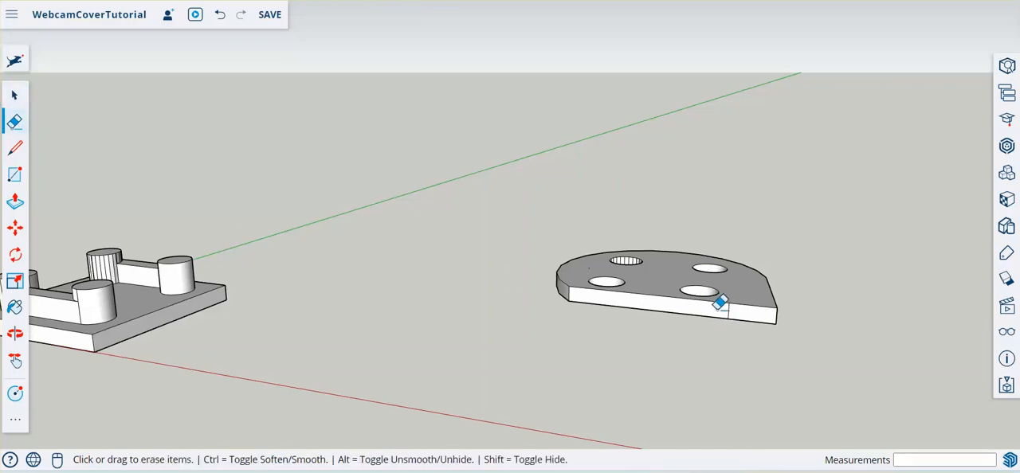
mouse_move(812, 288)
middle_down()
mouse_move(735, 302)
mouse_move(498, 296)
mouse_move(681, 402)
middle_up()
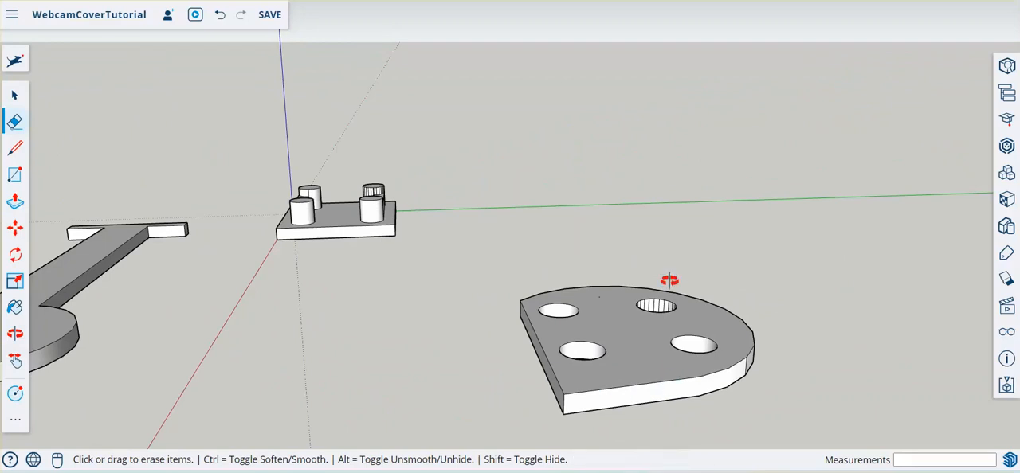
- Try erasing a vertical edge on the plate's curved side, and undo the erasure
mouse_move(667, 282)
middle_down()
mouse_move(627, 367)
mouse_move(501, 216)
middle_up()
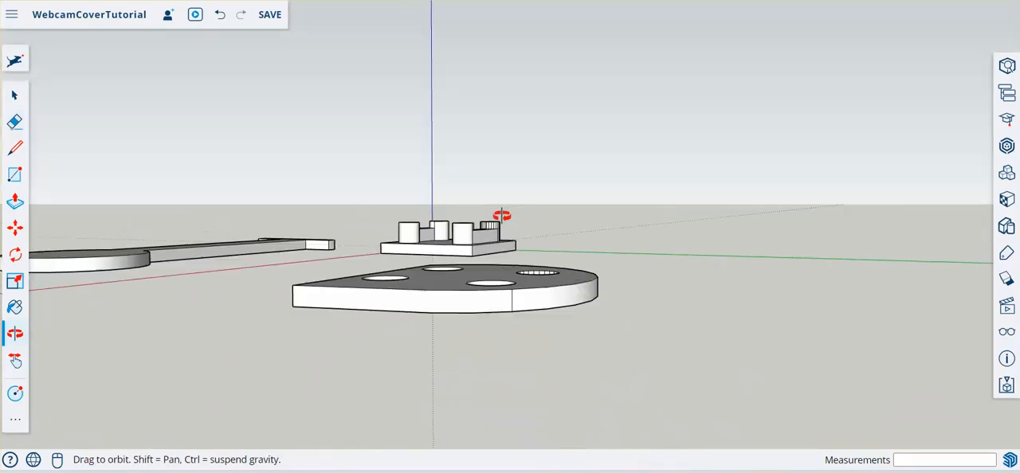
click(509, 301)
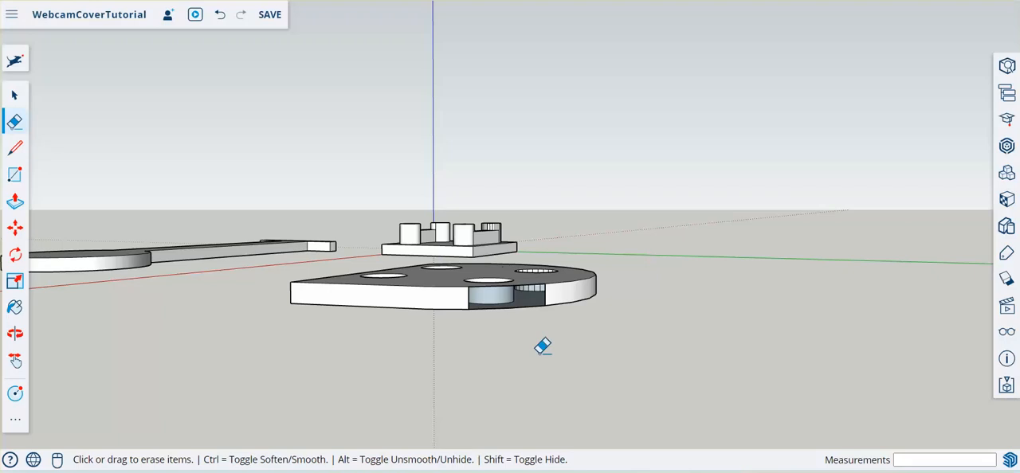
key(ctrl+z)
- Hide the plate's top face to expose its interior
mouse_move(446, 202)
middle_down()
mouse_move(555, 269)
mouse_move(682, 194)
middle_up()
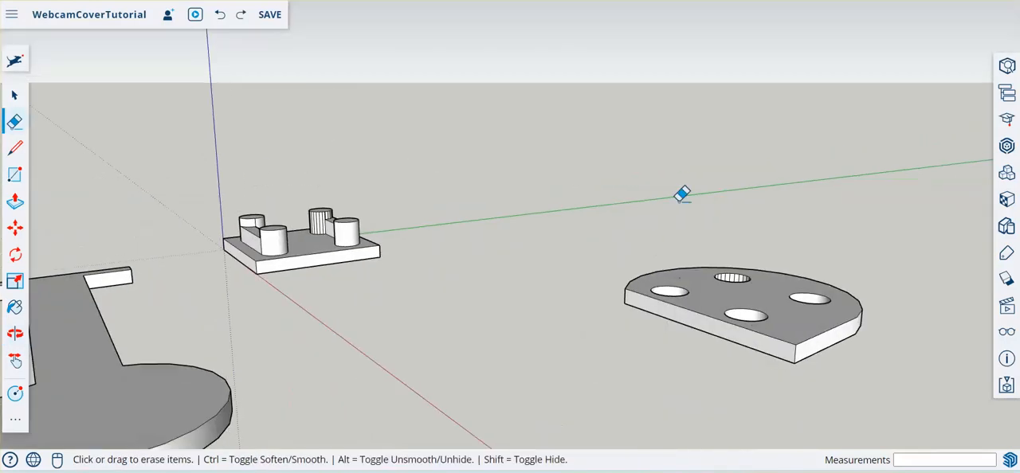
mouse_move(535, 80)
middle_down()
mouse_move(499, 188)
mouse_move(480, 166)
mouse_move(692, 364)
middle_up()
scroll(430, 276, down, 3)
scroll(606, 280, up, 5)
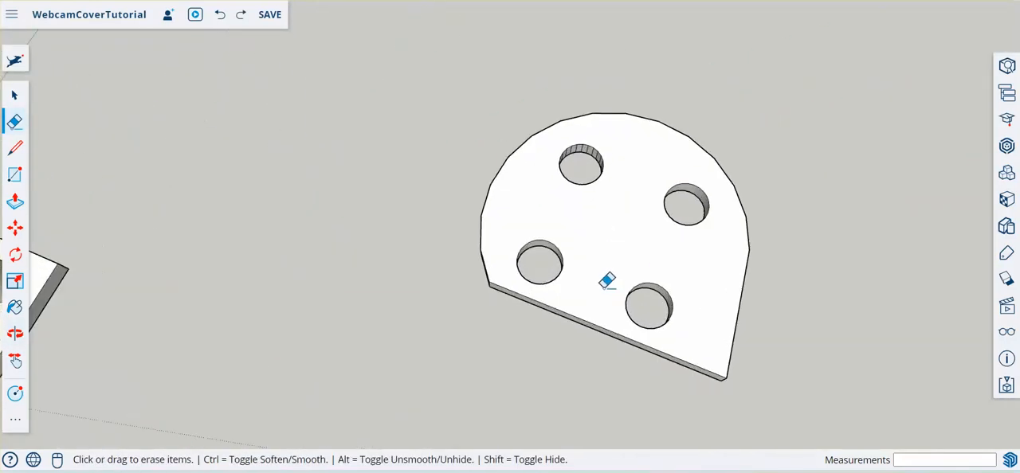
right_click(625, 215)
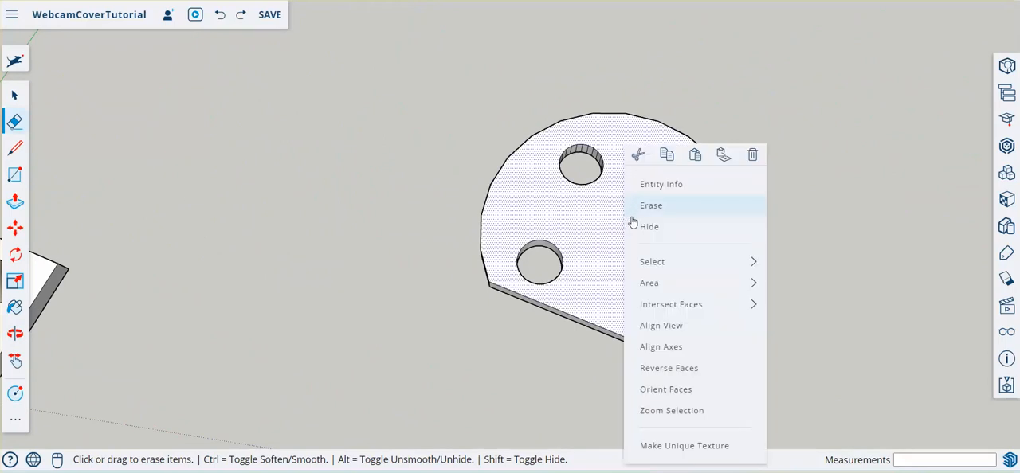
click(648, 227)
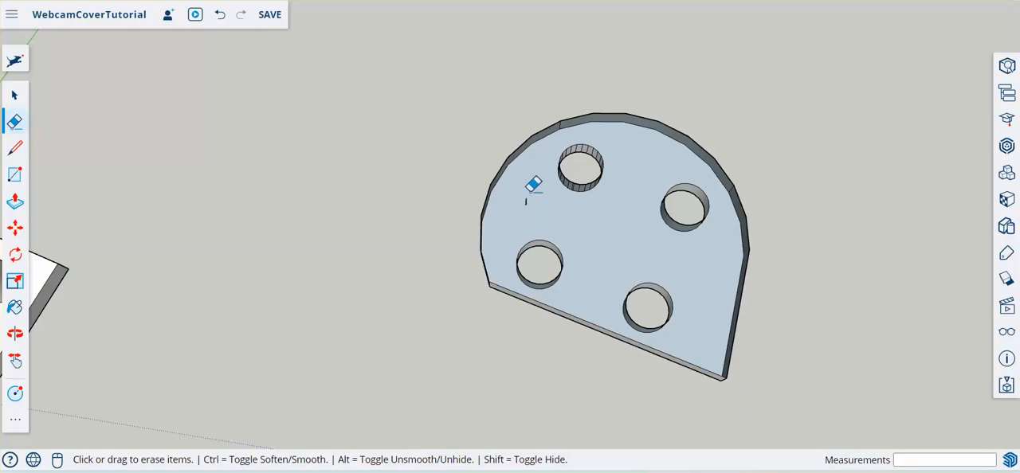
- Erase the short stray line left inside the plate between the two holes
key(o)
mouse_move(574, 242)
mouse_down()
mouse_move(559, 137)
mouse_move(558, 149)
mouse_up()
key(e)
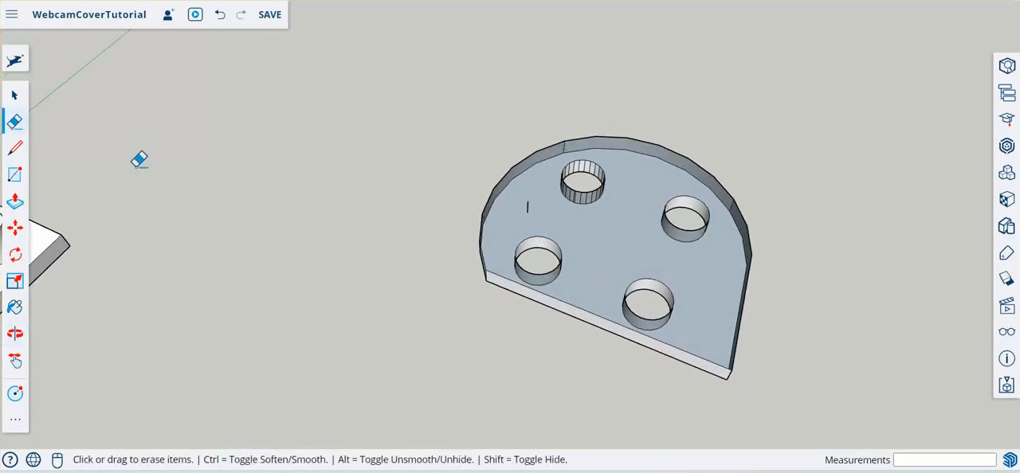
click(526, 205)
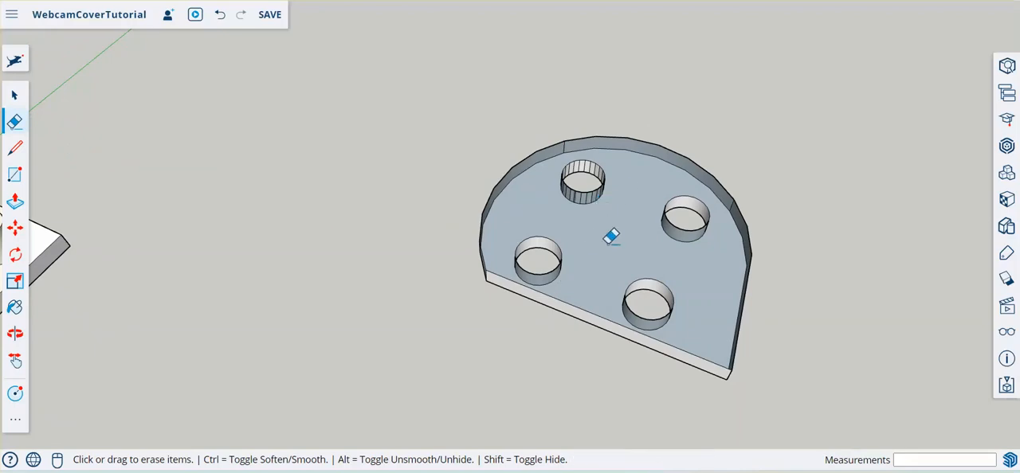
- Unhide all hidden geometry to restore the plate's top face, and close the display settings
click(1006, 333)
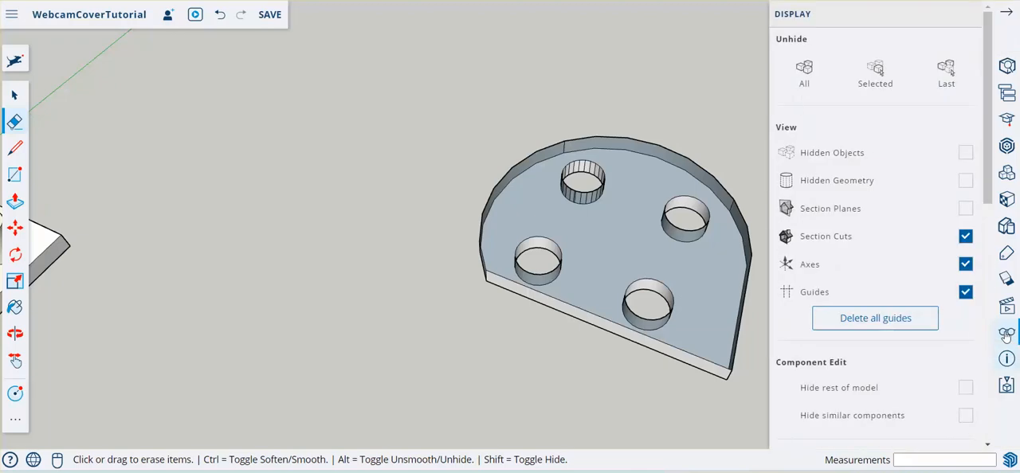
click(805, 80)
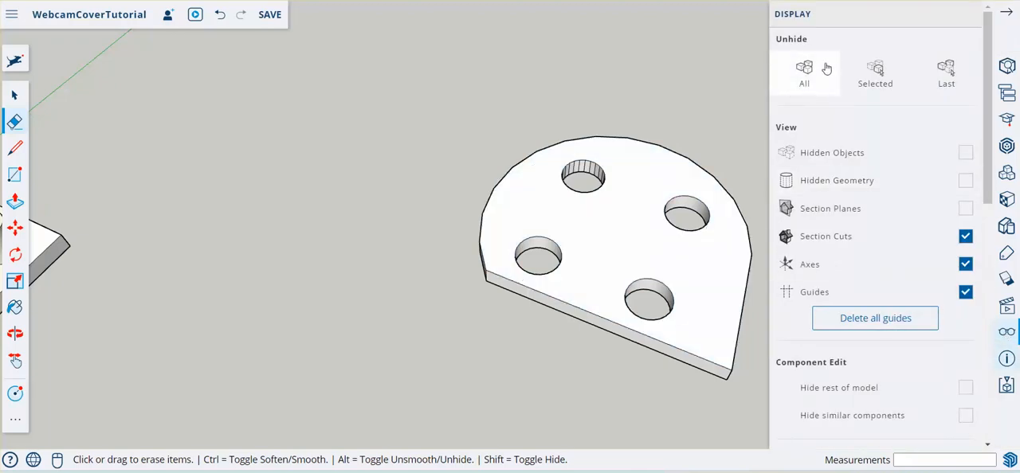
click(1008, 16)
scroll(761, 232, down, 3)
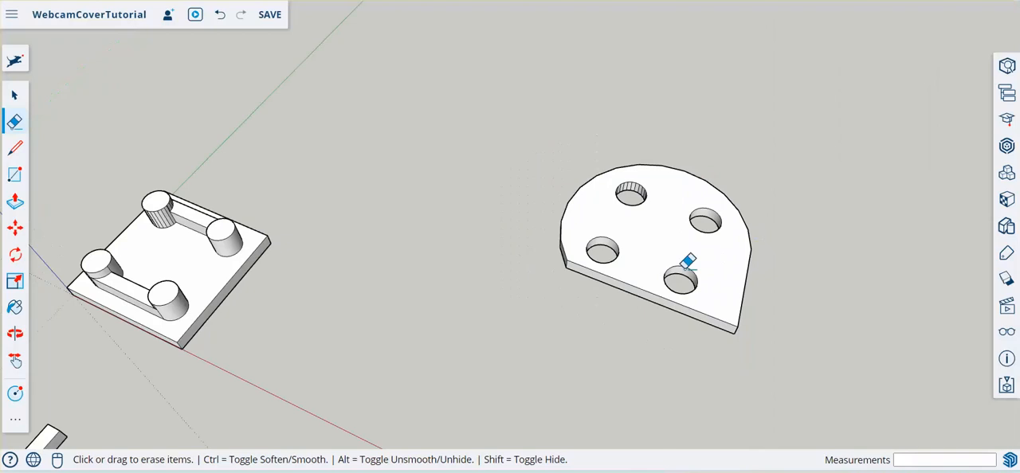
middle_drag(685, 266, 629, 252)
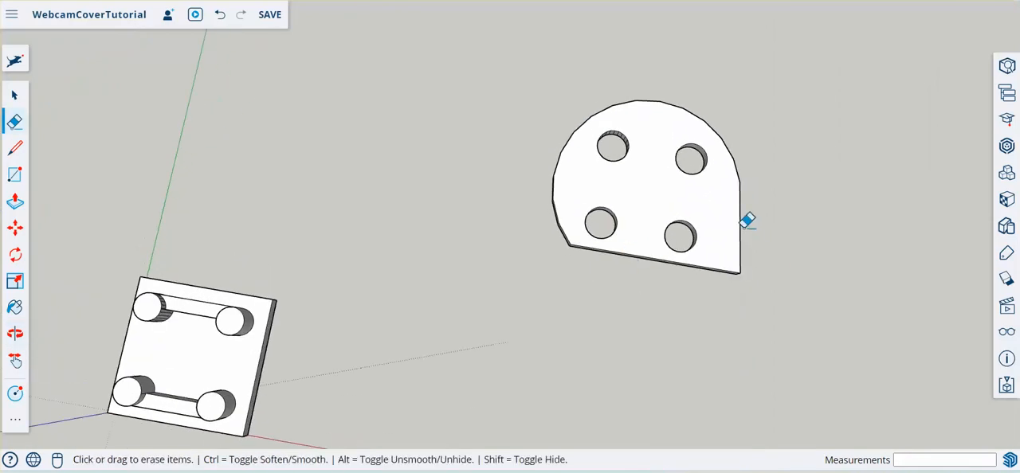
scroll(309, 102, down, 4)
scroll(382, 350, up, 5)
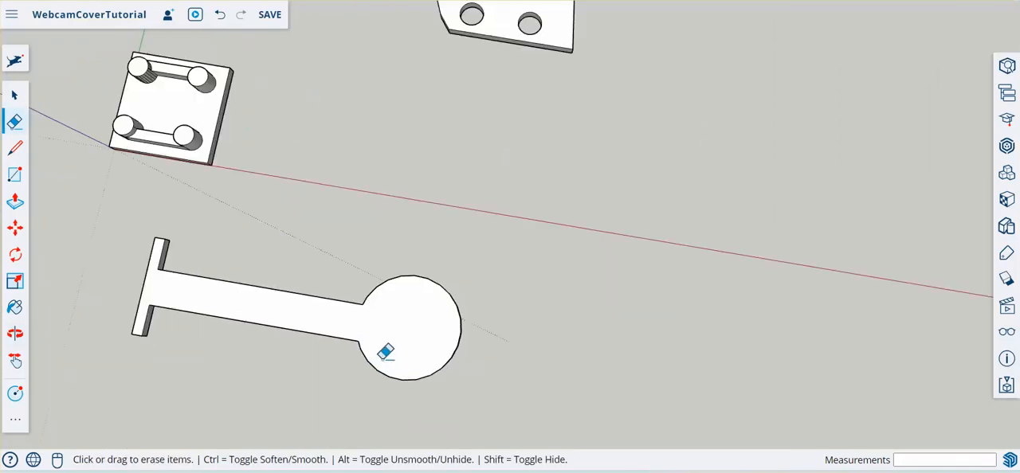
- Draw a 5 mm line diagonally outward from the rim of the long arm's round end, on its top face level
middle_drag(223, 378, 303, 388)
click(16, 149)
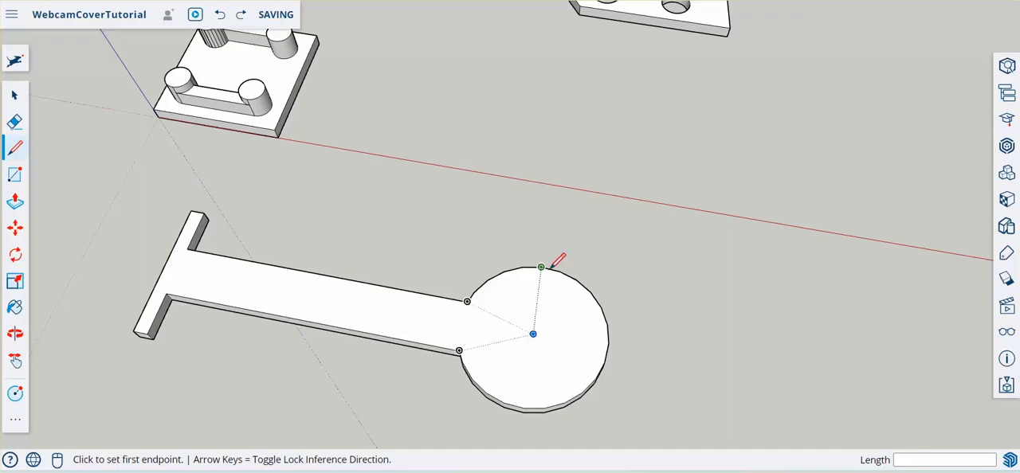
click(576, 279)
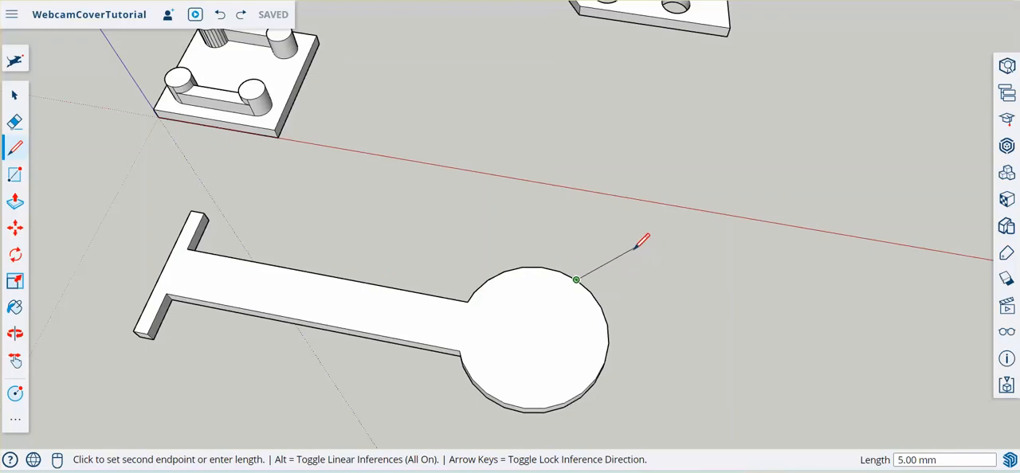
key(Return)
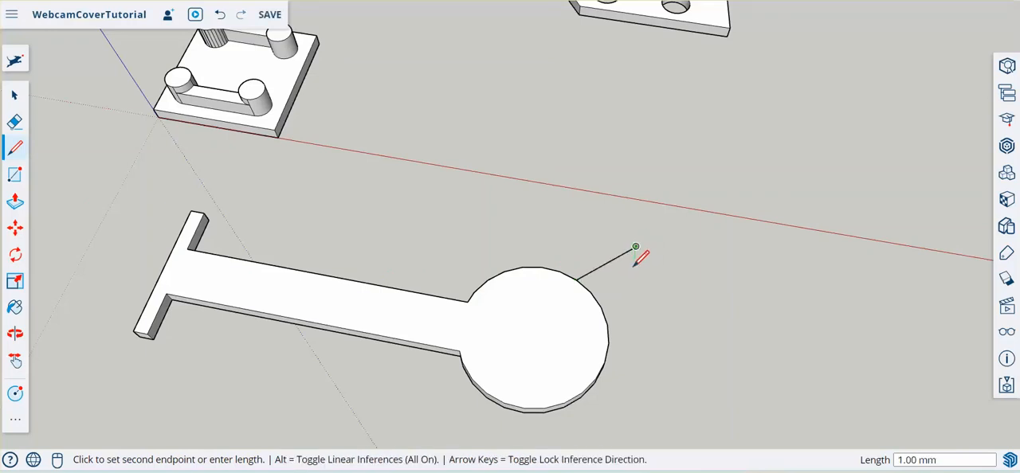
middle_drag(667, 346, 716, 307)
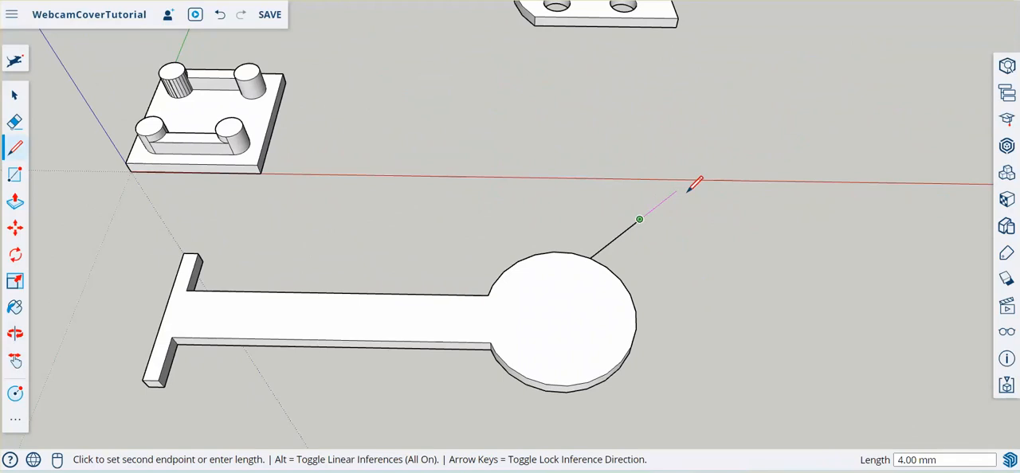
middle_drag(730, 308, 608, 82)
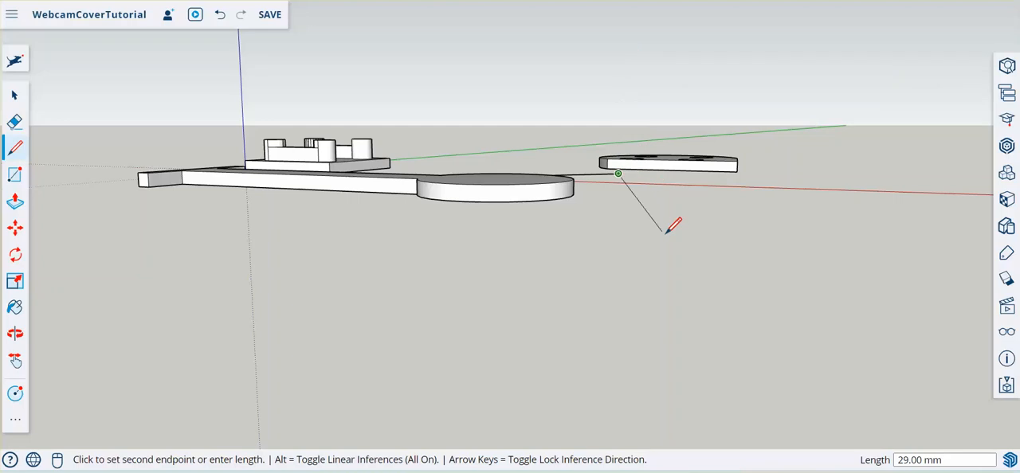
key(Escape)
- Draw a circle with a 2 mm radius centred on the free end of the diagonal line
middle_drag(656, 200, 514, 209)
middle_drag(453, 100, 511, 217)
scroll(511, 216, down, 3)
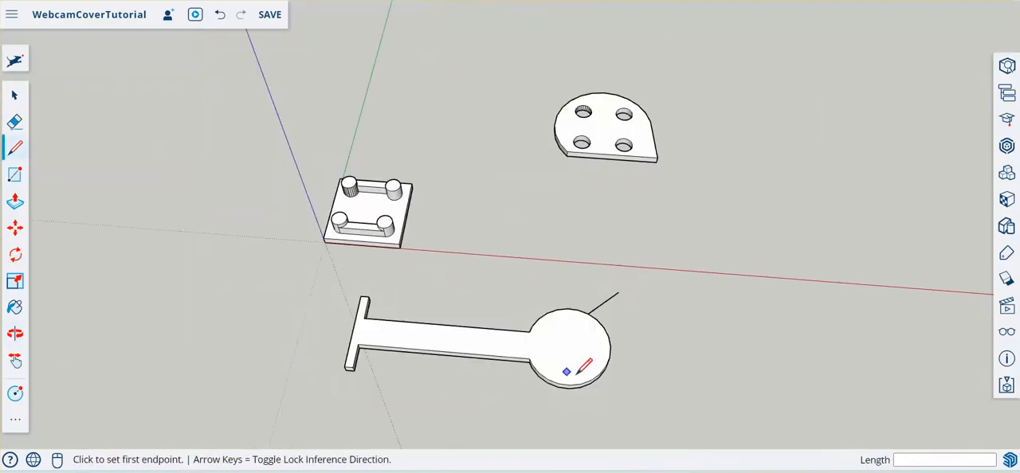
middle_drag(554, 153, 557, 262)
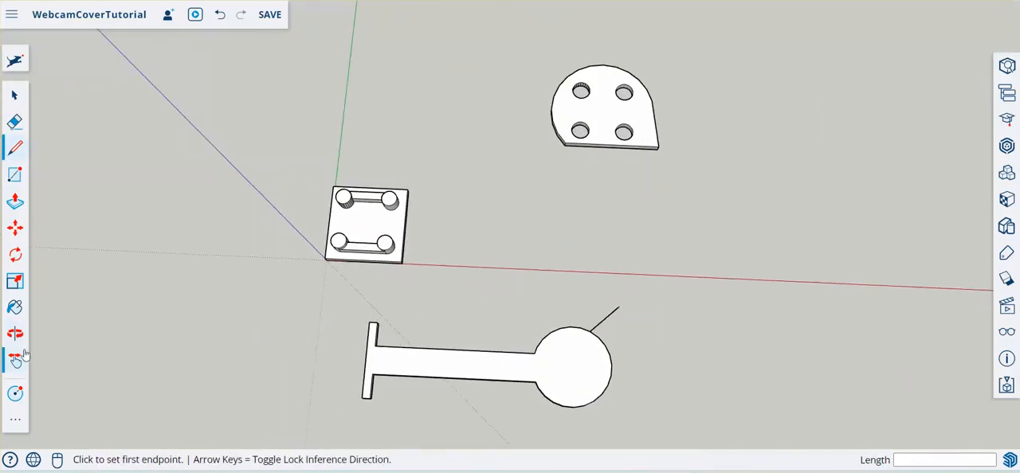
click(16, 396)
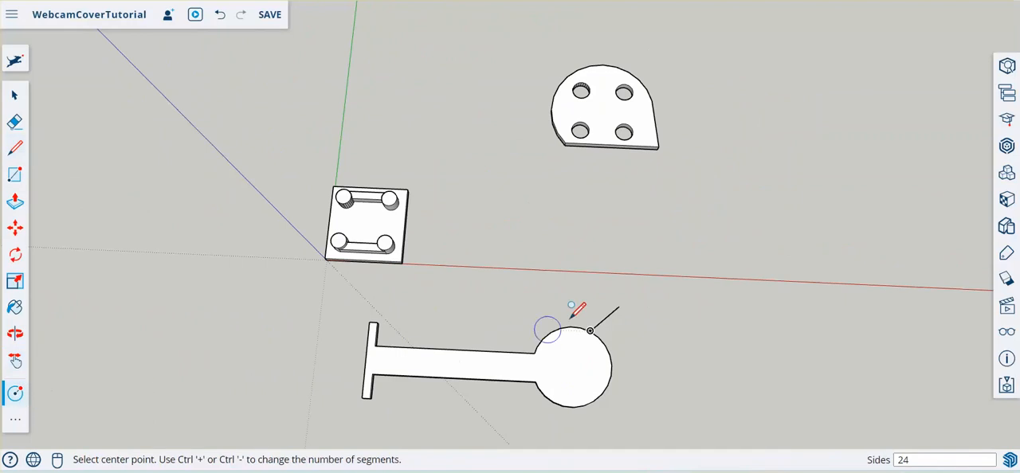
click(619, 308)
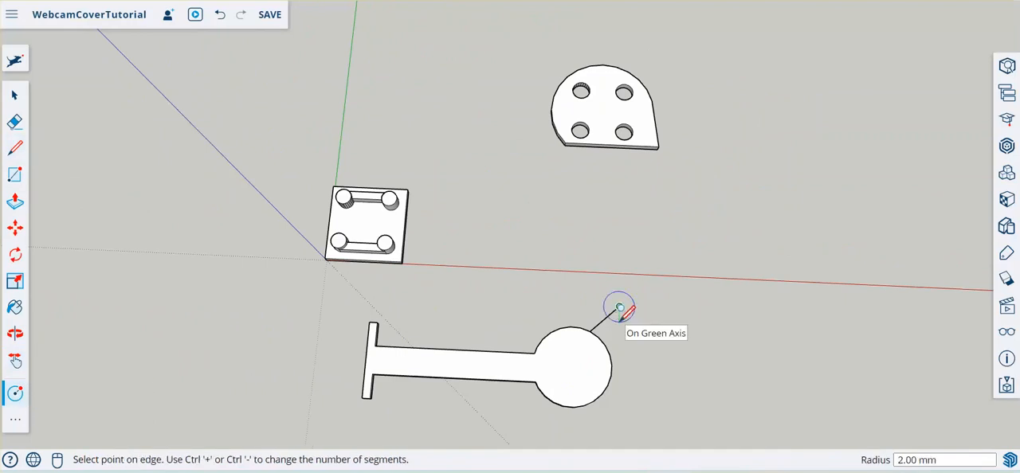
key(Return)
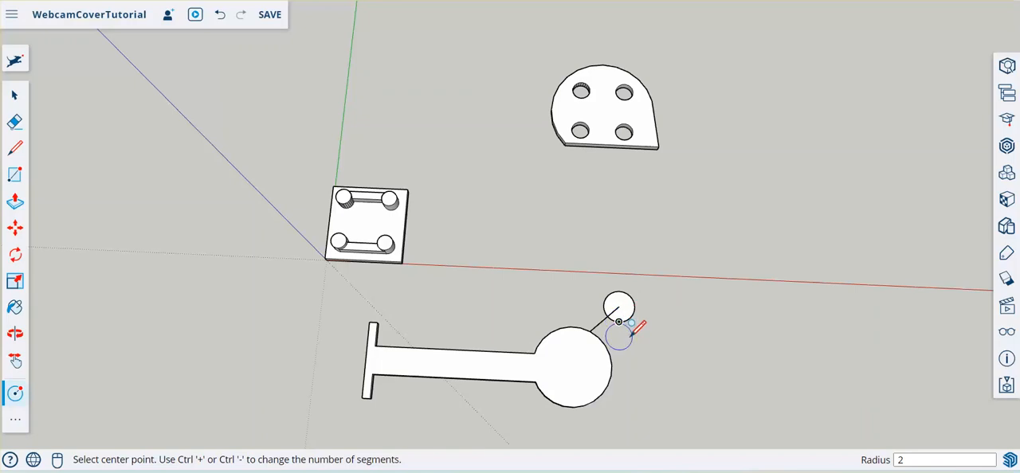
- Draw a second line about 3.3 mm long from the next rim endpoint to the small circle, closing a narrow neck
scroll(631, 327, up, 3)
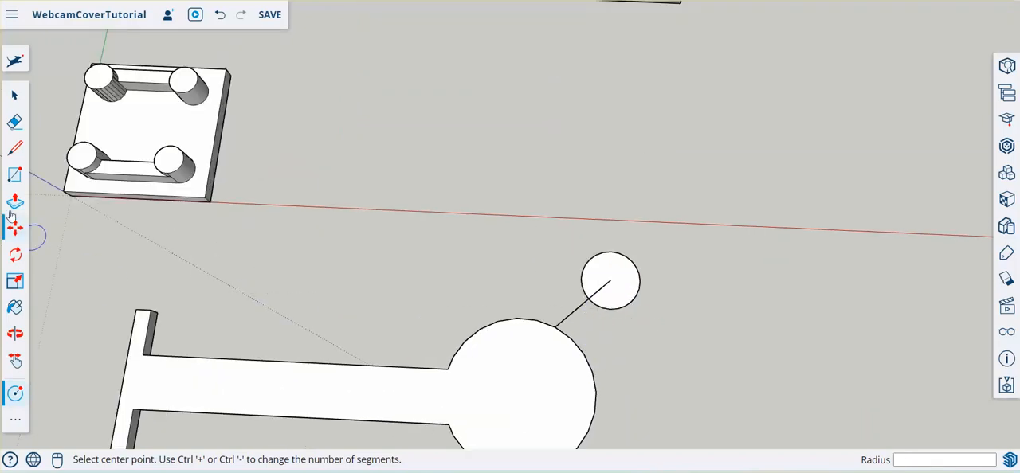
click(15, 148)
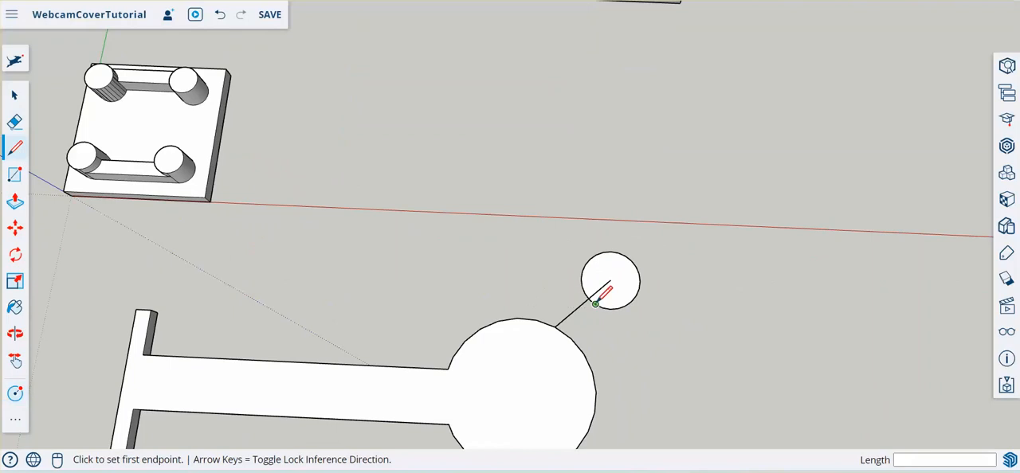
click(556, 325)
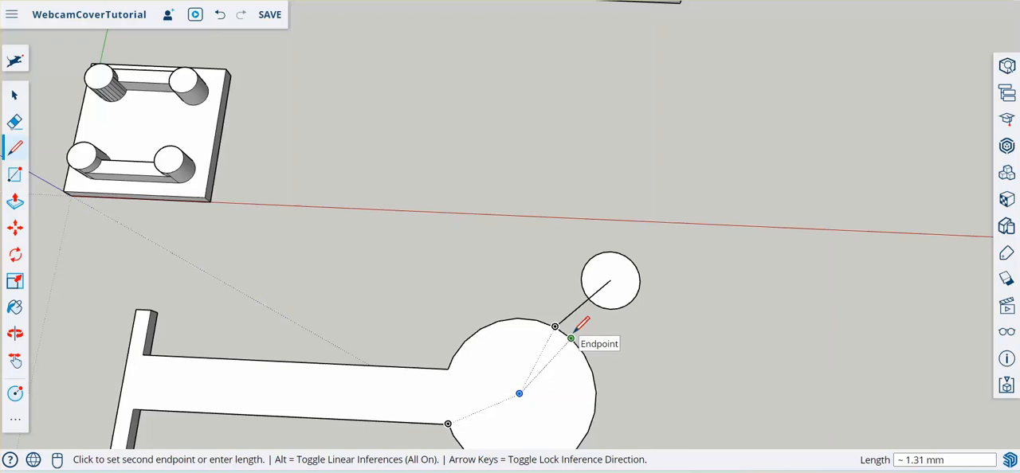
click(570, 338)
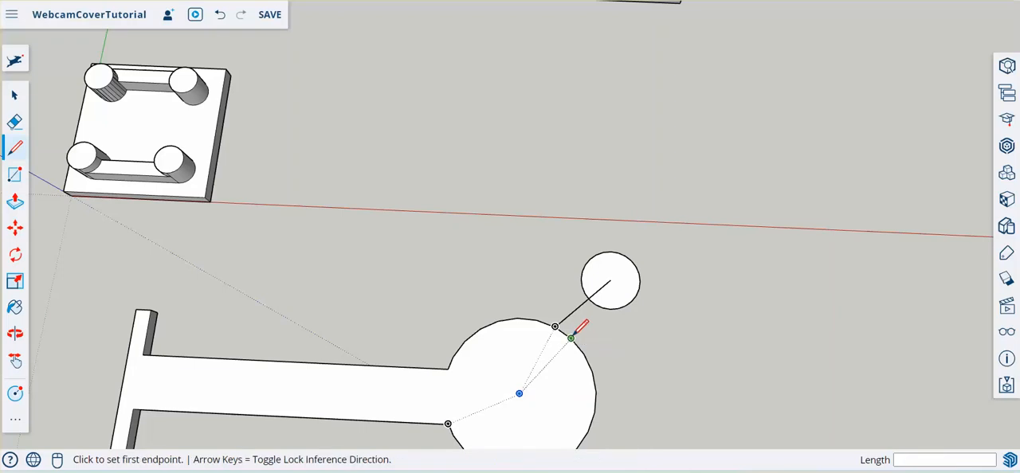
click(570, 337)
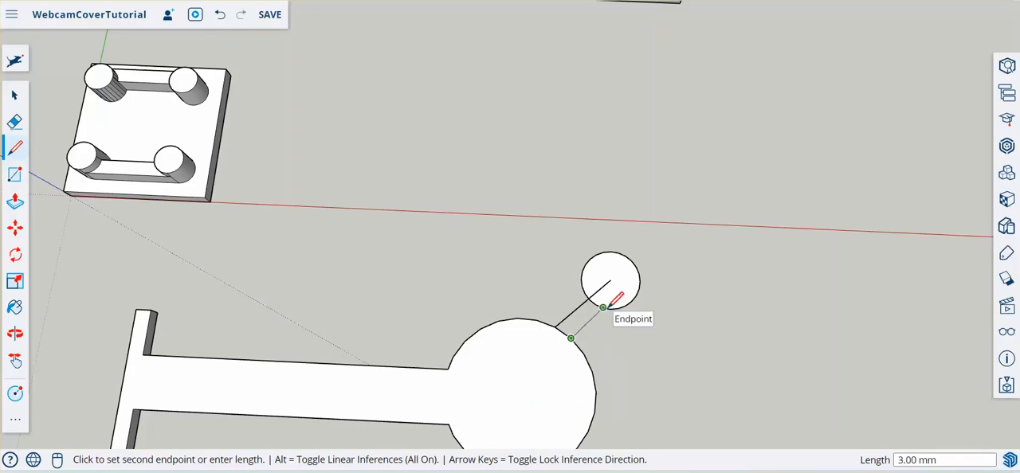
click(610, 309)
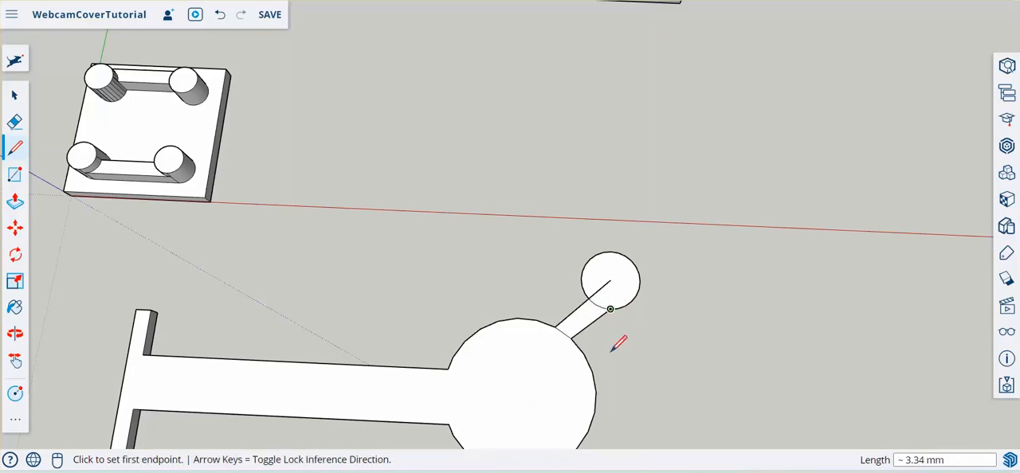
- Erase the line inside the small circle and the arc separating the circle from the neck
click(16, 122)
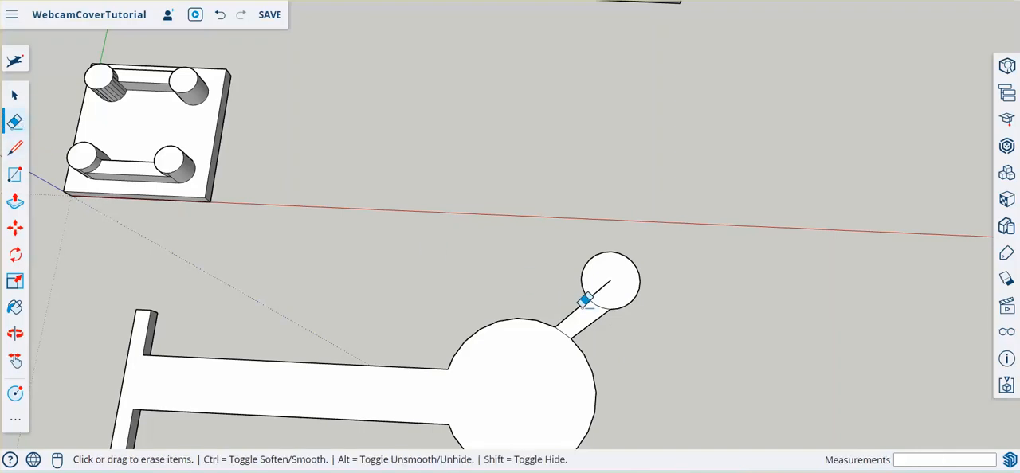
drag(594, 298, 598, 282)
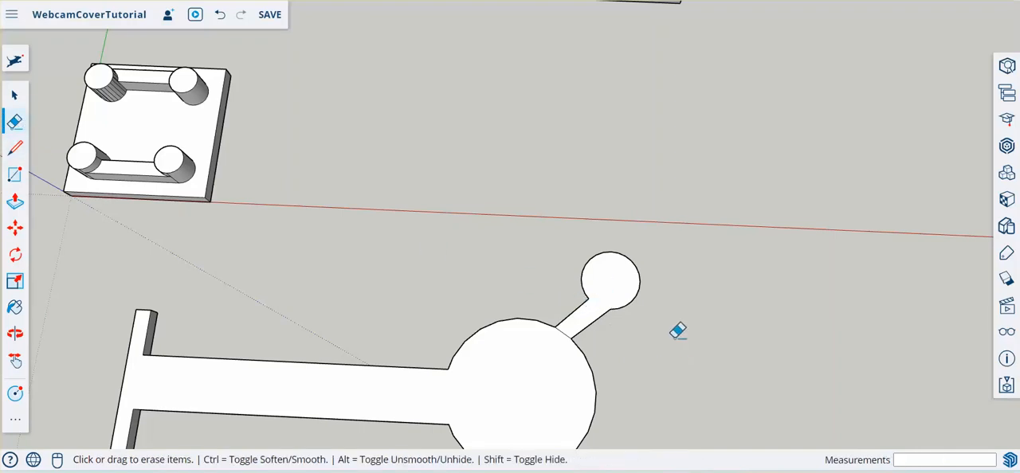
scroll(676, 330, down, 2)
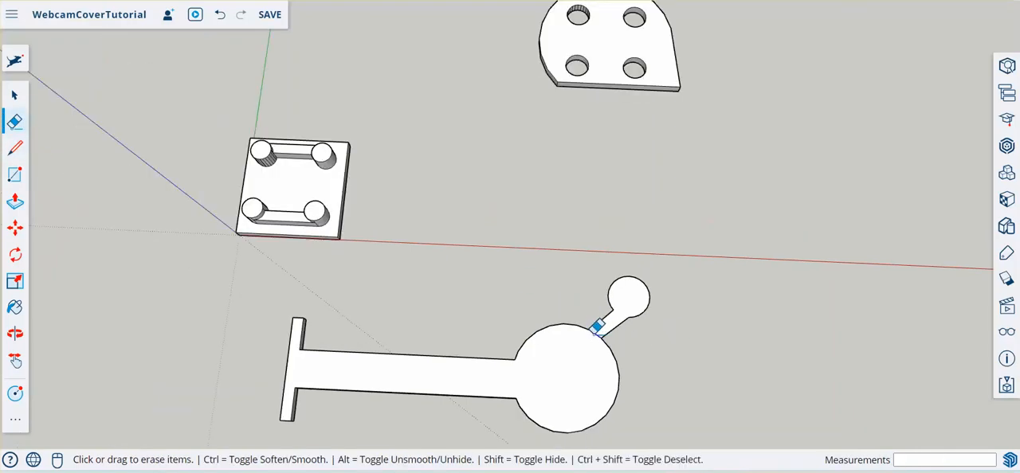
click(596, 327)
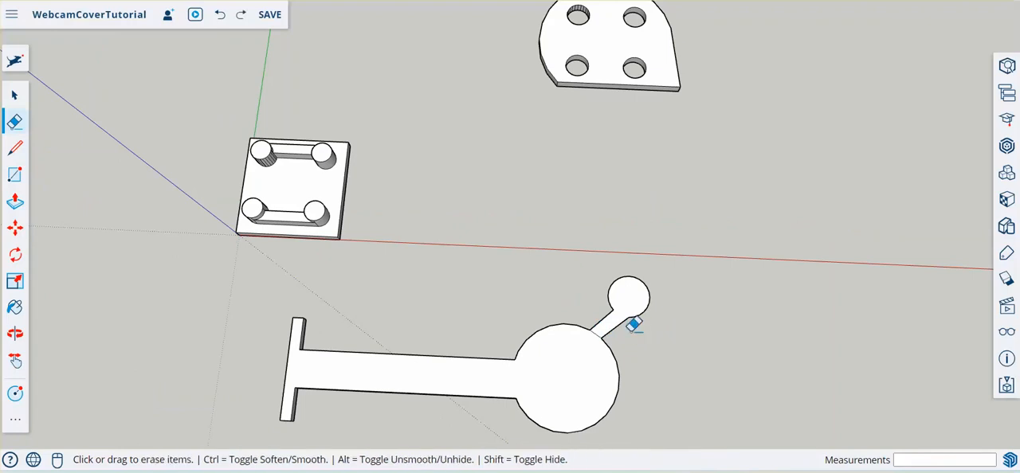
- Push/Pull the neck and small circle face 1 mm down, flush with the underside of the large round end
key(o)
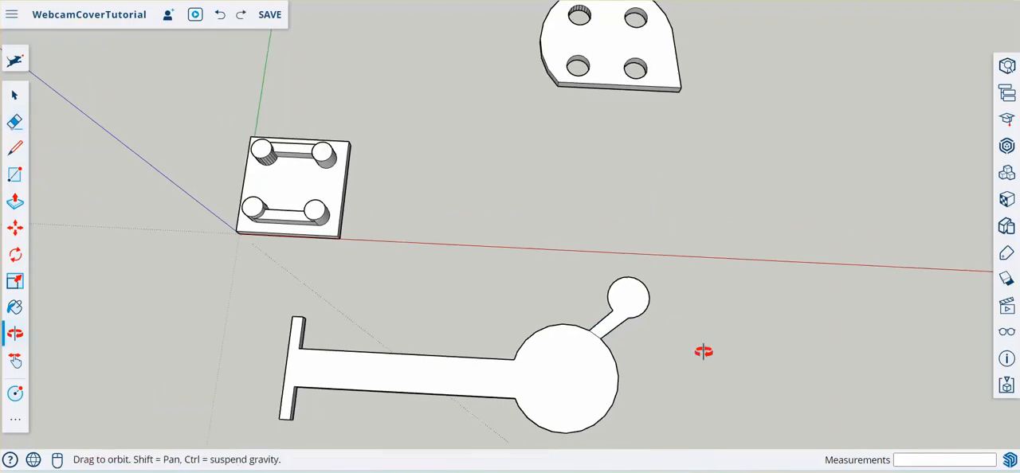
mouse_move(703, 351)
middle_down()
mouse_move(630, 198)
mouse_move(661, 358)
mouse_move(417, 123)
middle_up()
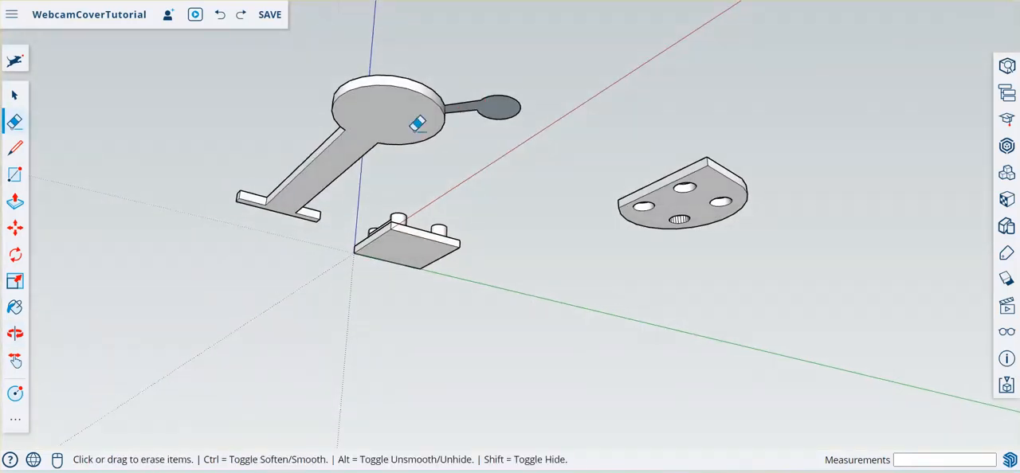
click(16, 203)
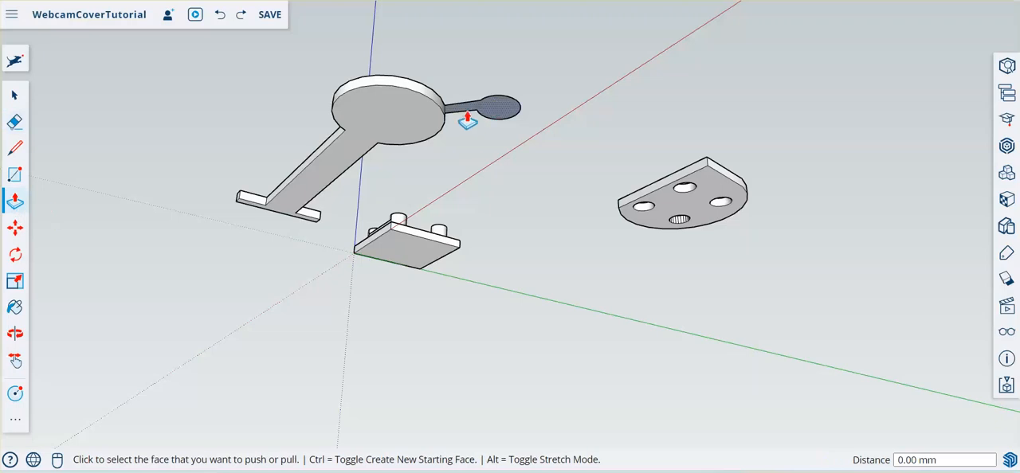
click(466, 120)
click(433, 129)
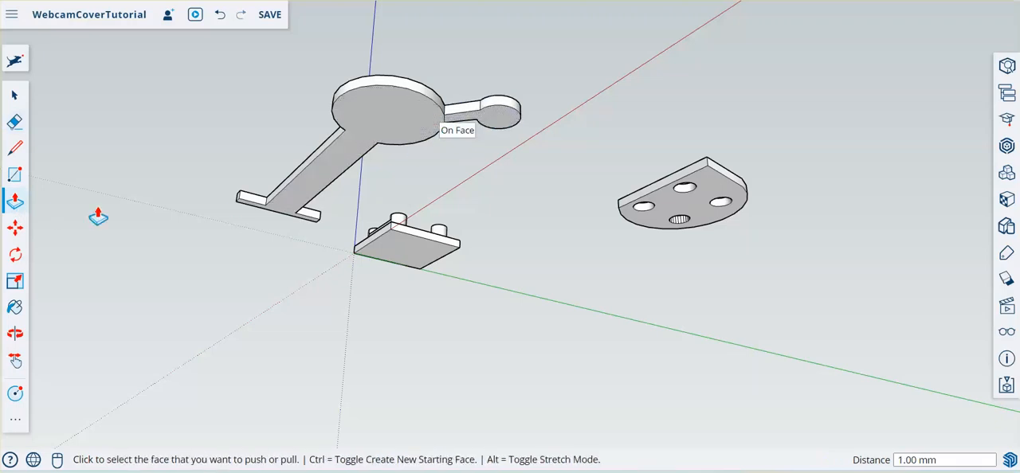
- Erase the seam edge on the top face between the neck and the large round end
click(15, 121)
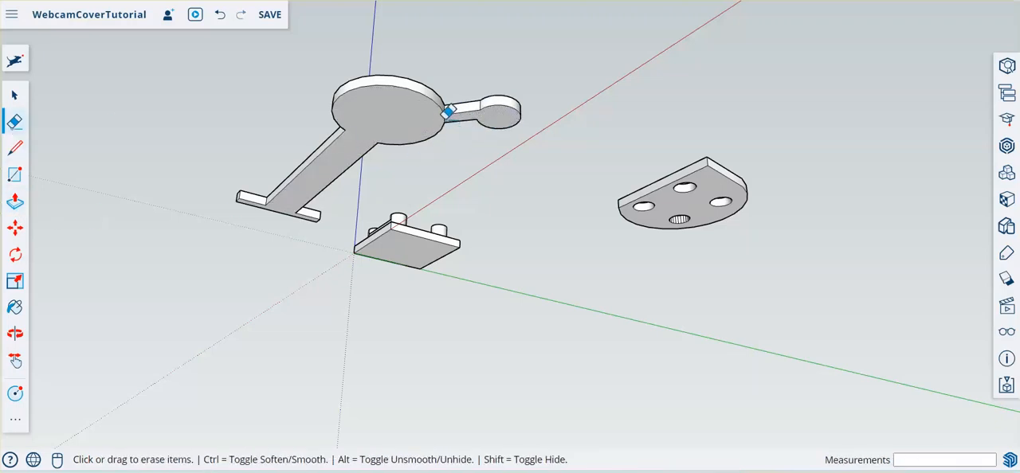
middle_drag(410, 69, 484, 238)
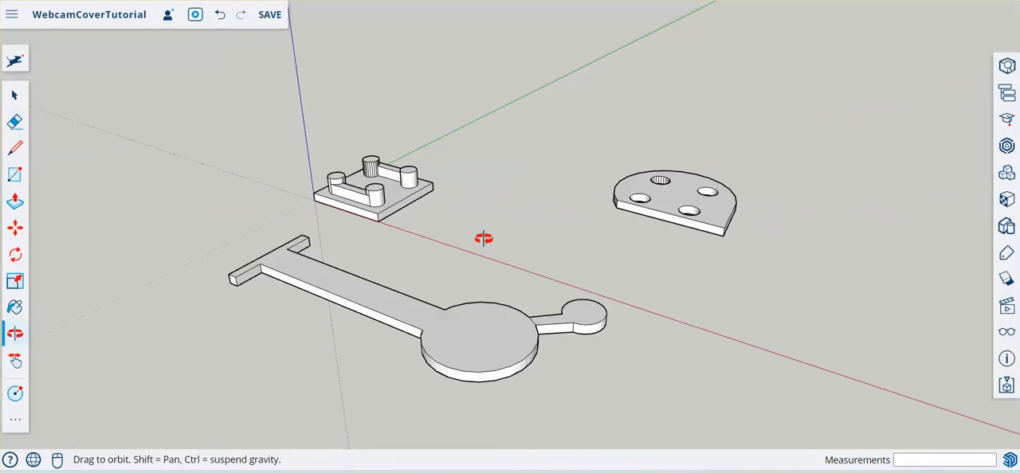
scroll(530, 314, up, 5)
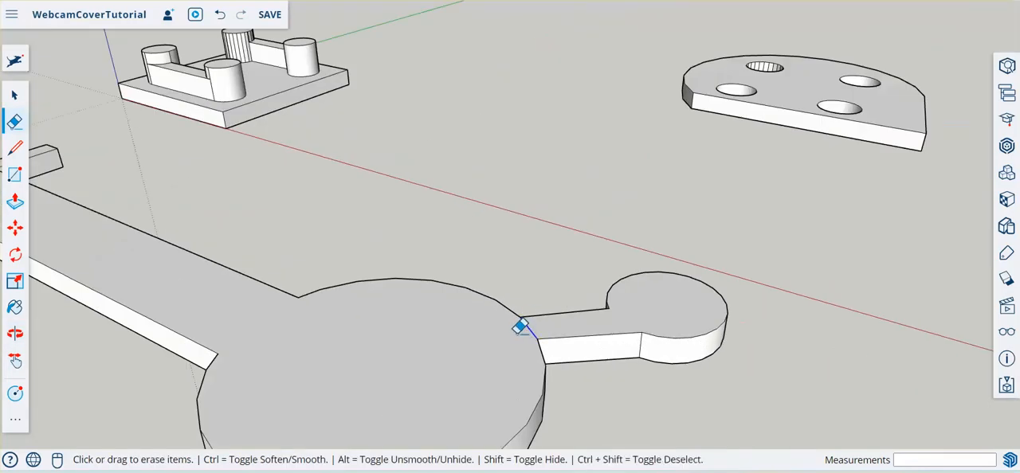
click(519, 326)
- Draw a 5 mm line along the green axis from the round end's rim, beside the diagonal knob
scroll(437, 117, down, 5)
scroll(443, 304, up, 2)
middle_drag(405, 134, 511, 287)
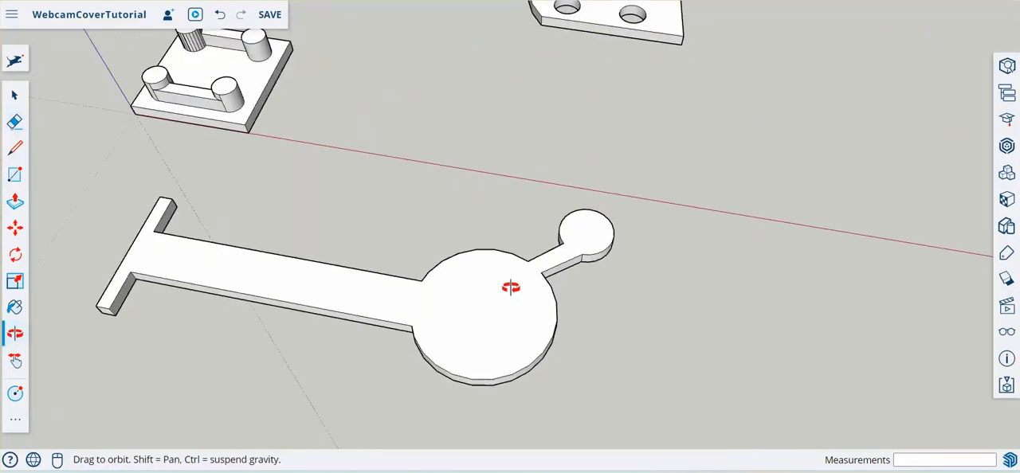
scroll(660, 203, down, 3)
mouse_move(660, 202)
middle_down()
mouse_move(529, 276)
mouse_move(567, 356)
middle_up()
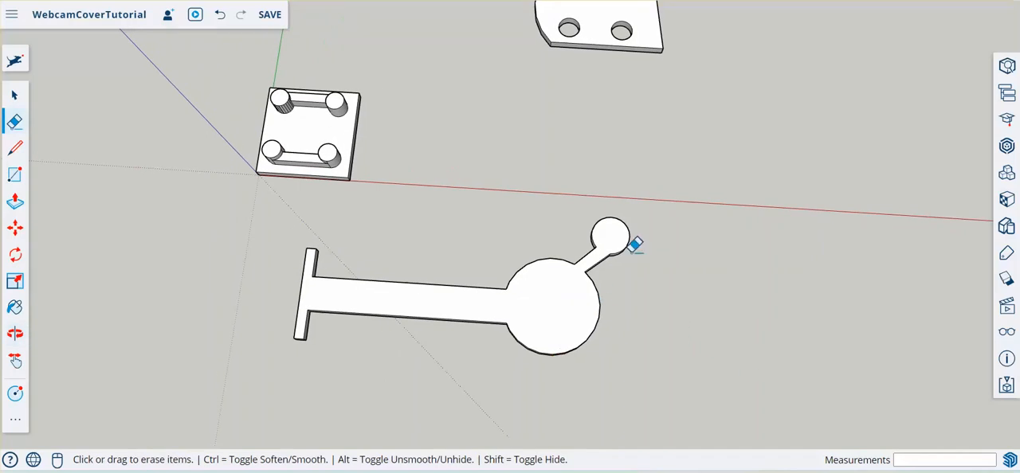
key(l)
click(721, 302)
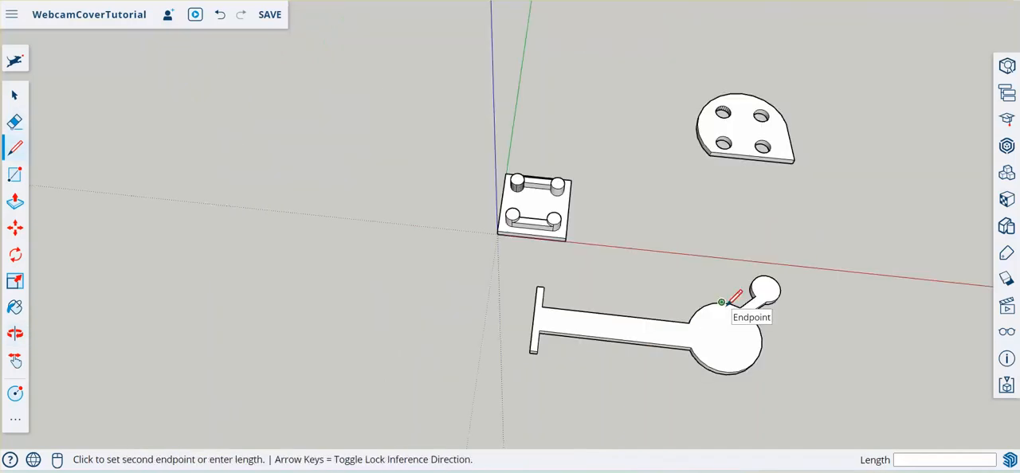
key(Return)
- Draw a circle with a 2 mm radius centred on the free end of the green-axis line
key(c)
scroll(723, 291, up, 3)
click(719, 264)
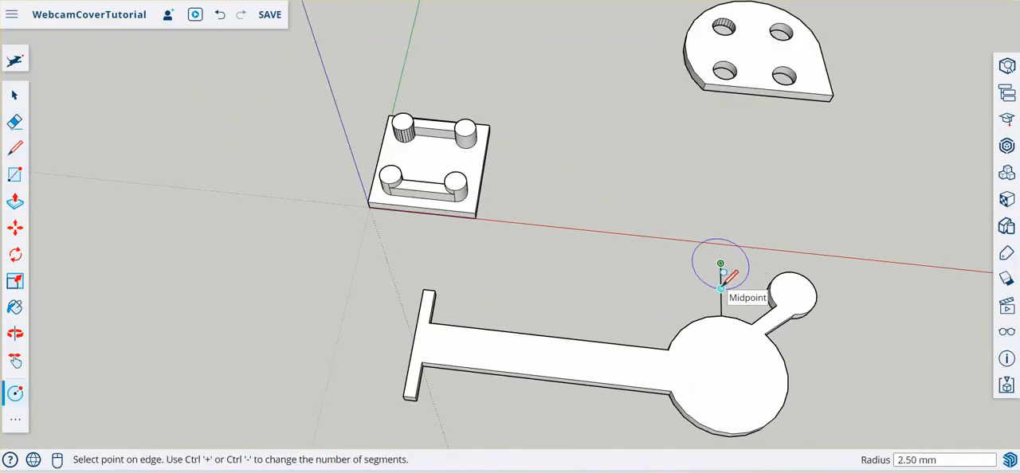
key(Return)
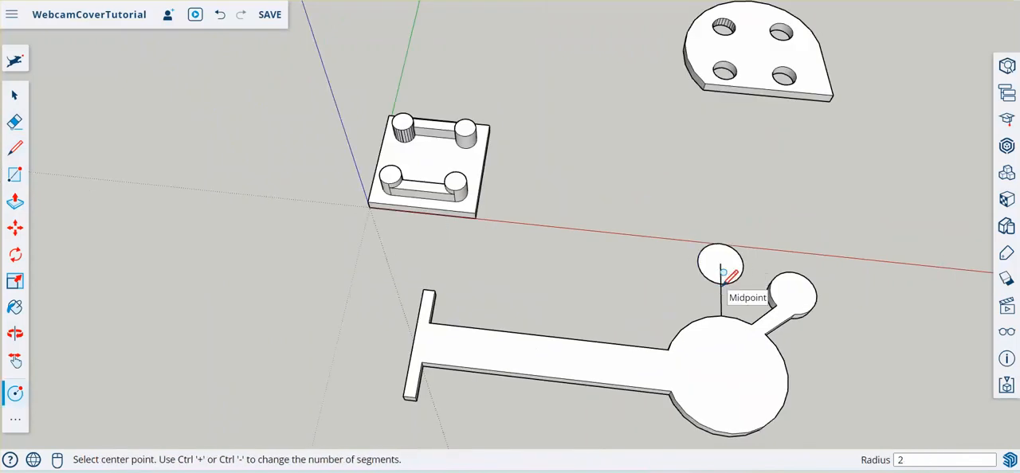
- Draw a line about 3.2 mm long from the rim edge's midpoint beside the green-axis line to the new circle
click(14, 149)
scroll(660, 303, up, 4)
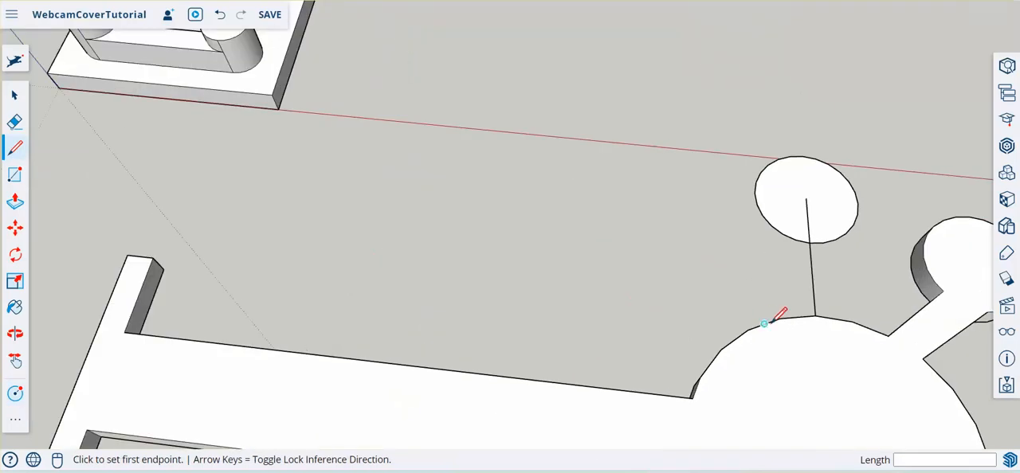
click(797, 316)
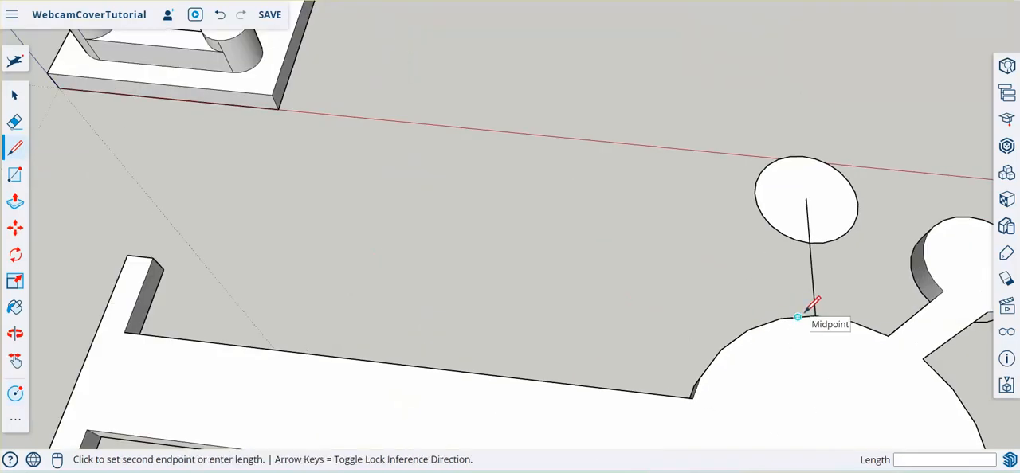
click(795, 240)
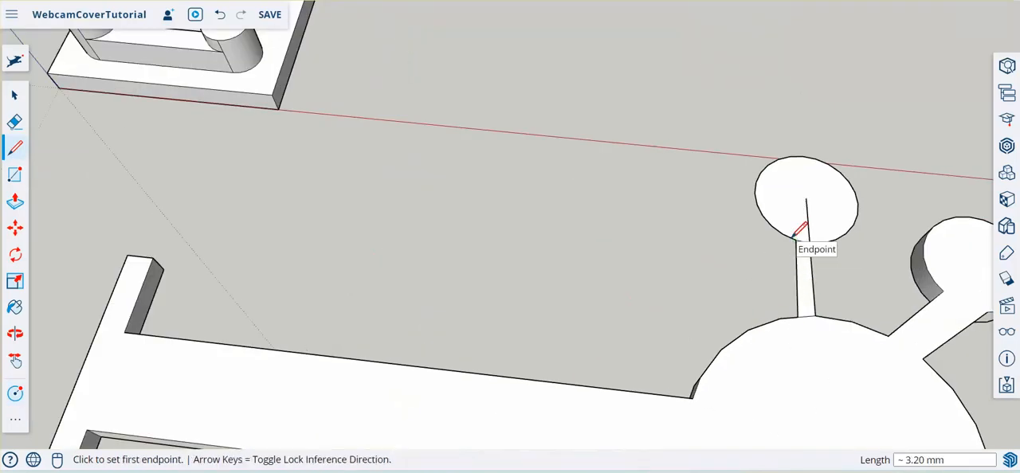
- Draw the neck's second side, about 3.32 mm, from the rim edge's midpoint to the circle, and erase the construction line and arc inside the outline
click(833, 319)
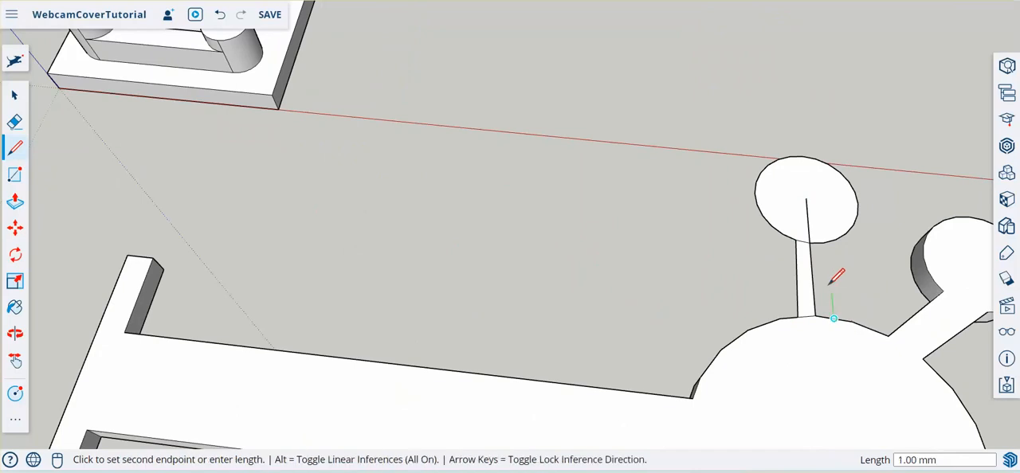
click(834, 239)
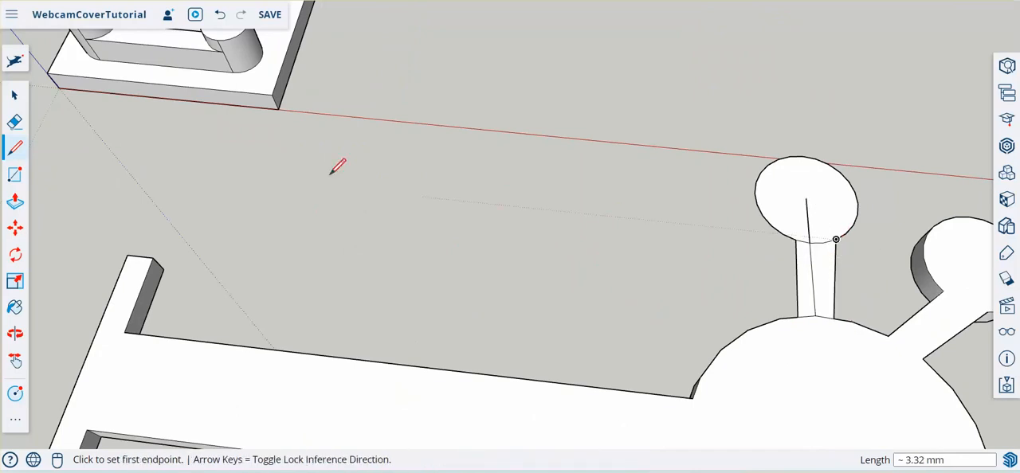
click(15, 121)
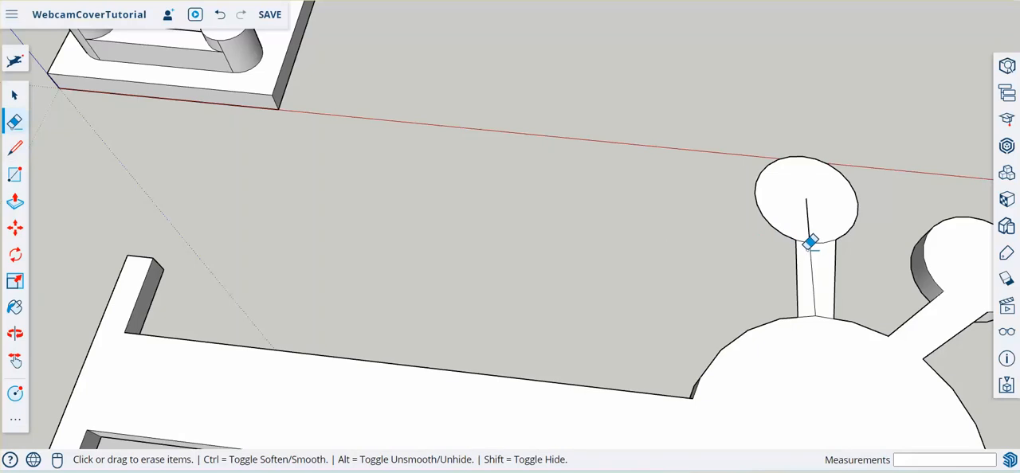
drag(810, 242, 813, 215)
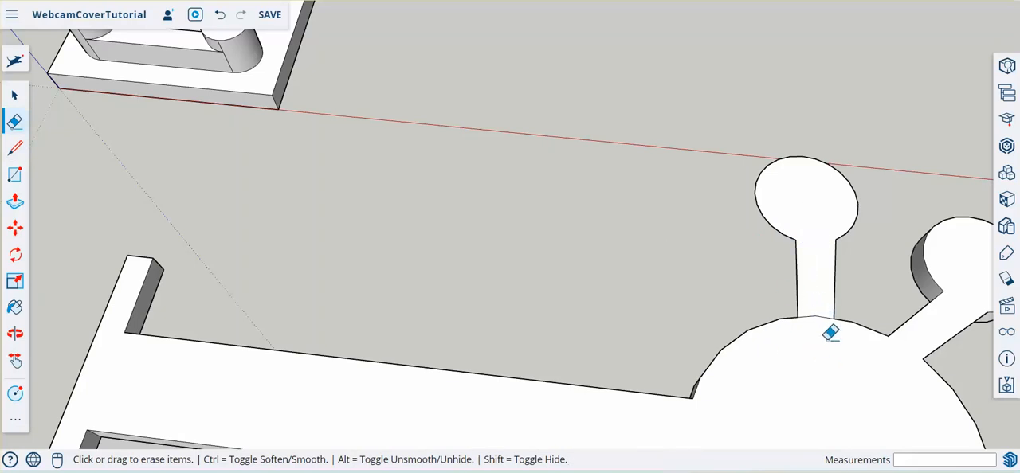
- Push/Pull the new knob and neck face 1 mm to match the thickness of the arm's round end
mouse_move(830, 335)
middle_down()
mouse_move(921, 364)
mouse_move(645, 141)
middle_up()
mouse_move(798, 376)
middle_down()
mouse_move(685, 307)
mouse_move(662, 280)
middle_up()
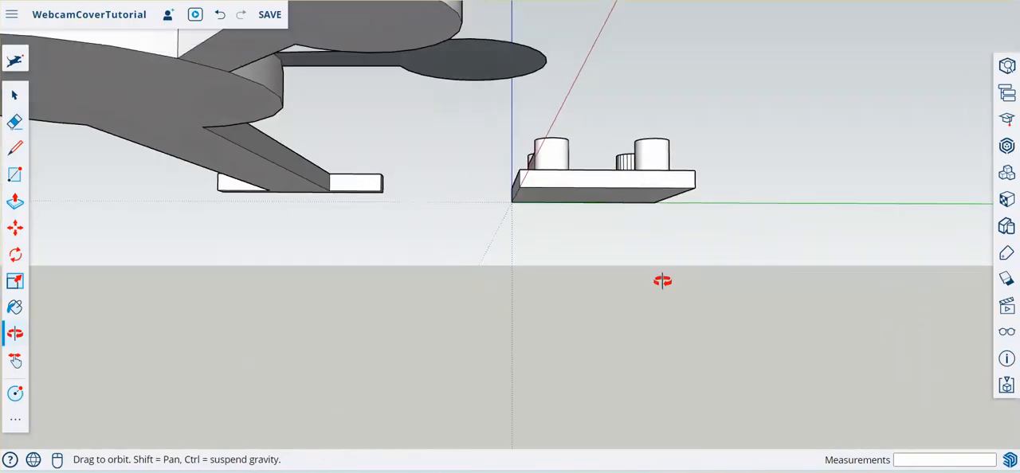
click(15, 202)
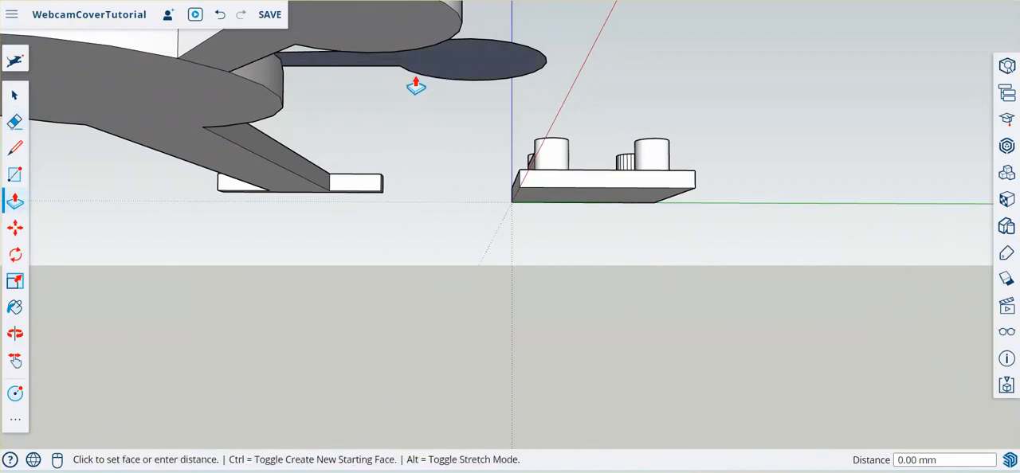
click(415, 85)
click(246, 121)
- Close the new knob's open top with a 7 mm line from the neck base to the far rim, and erase the line and neck seam
middle_drag(484, 109, 608, 237)
middle_drag(366, 168, 567, 298)
scroll(576, 157, down, 3)
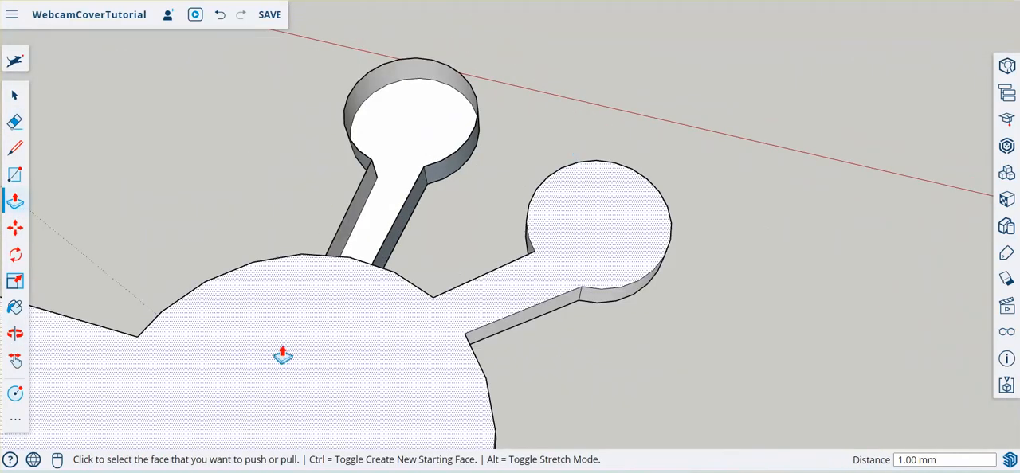
click(16, 149)
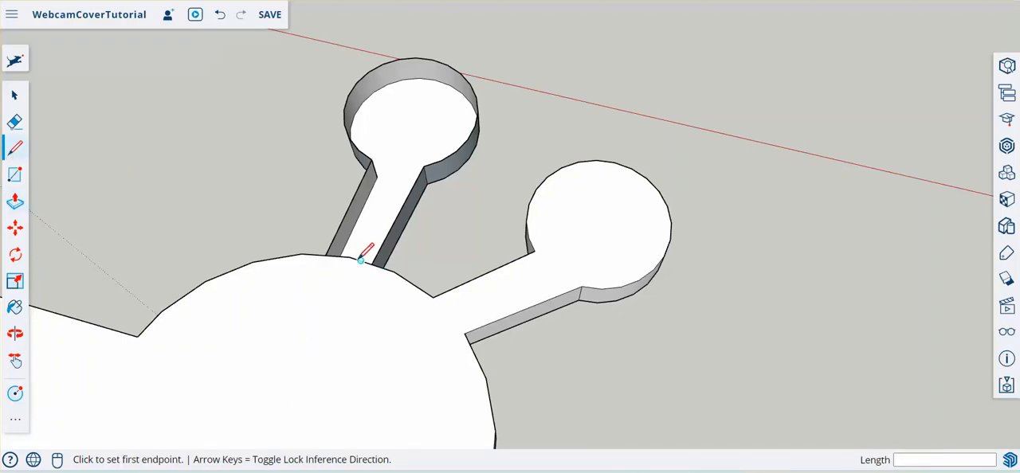
click(349, 256)
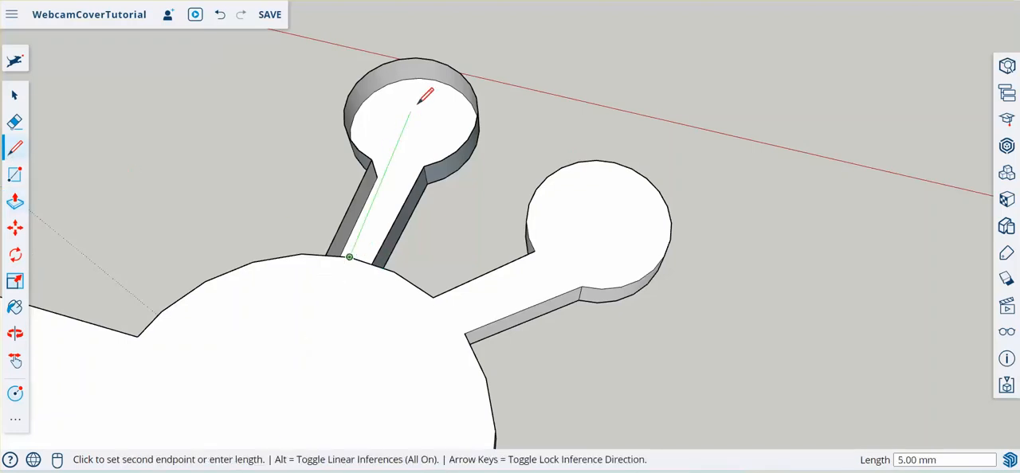
click(430, 61)
click(17, 122)
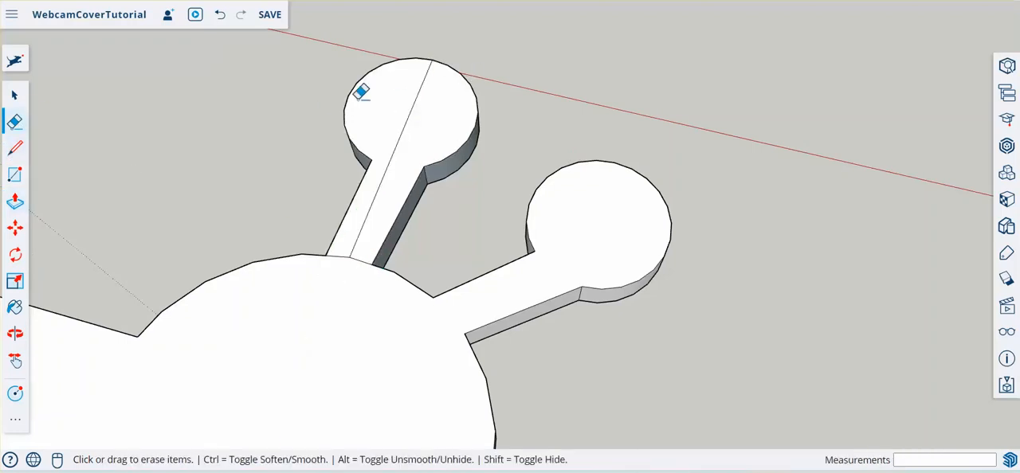
click(416, 107)
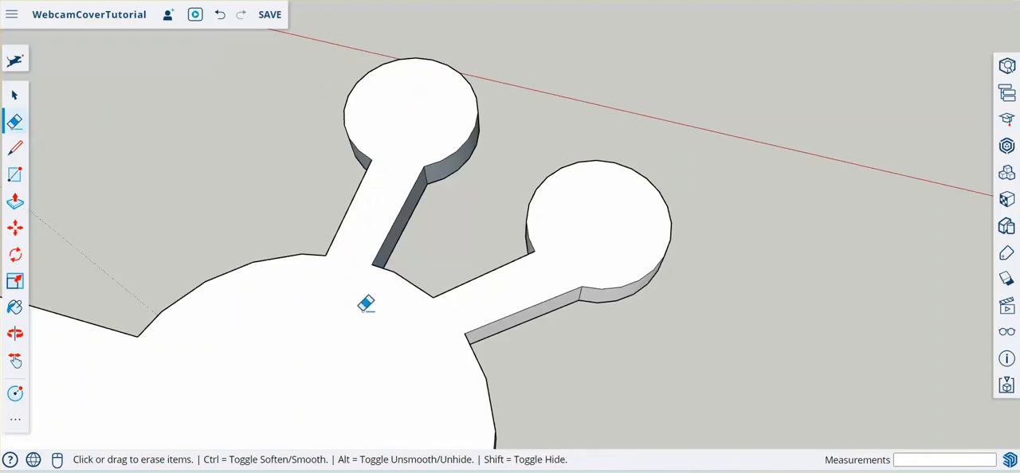
- Reverse the inverted faces on the new knob: the neck's side, the underside and the knob's curved side
key(o)
drag(433, 321, 297, 124)
key(e)
mouse_move(491, 336)
middle_down()
mouse_move(391, 155)
mouse_move(344, 41)
mouse_move(308, 90)
middle_up()
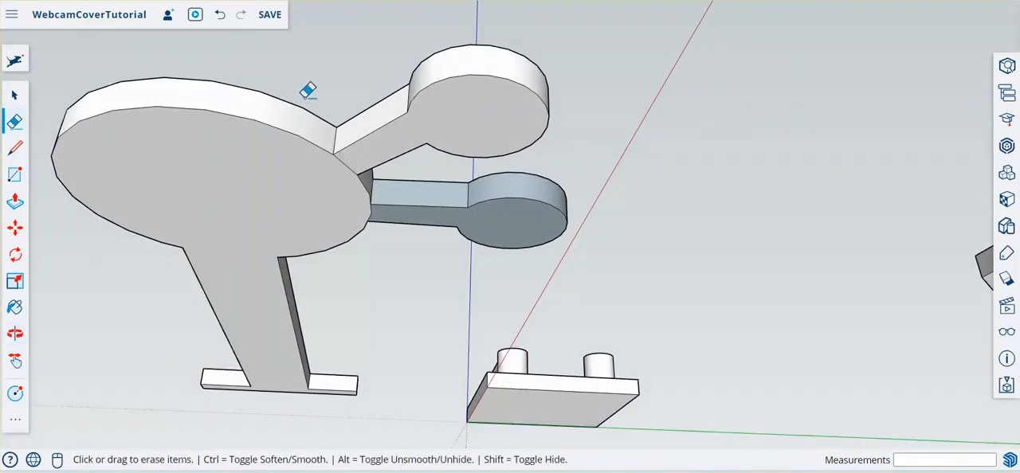
right_click(438, 201)
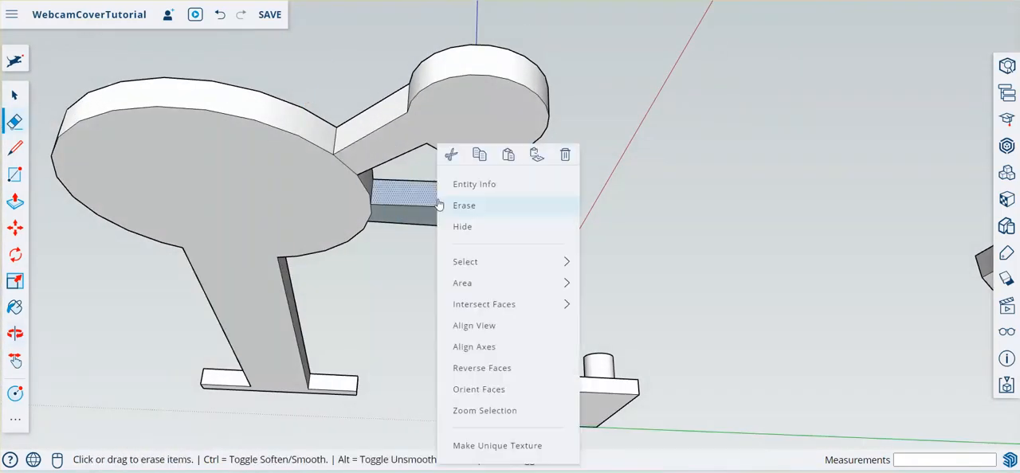
click(483, 373)
right_click(504, 239)
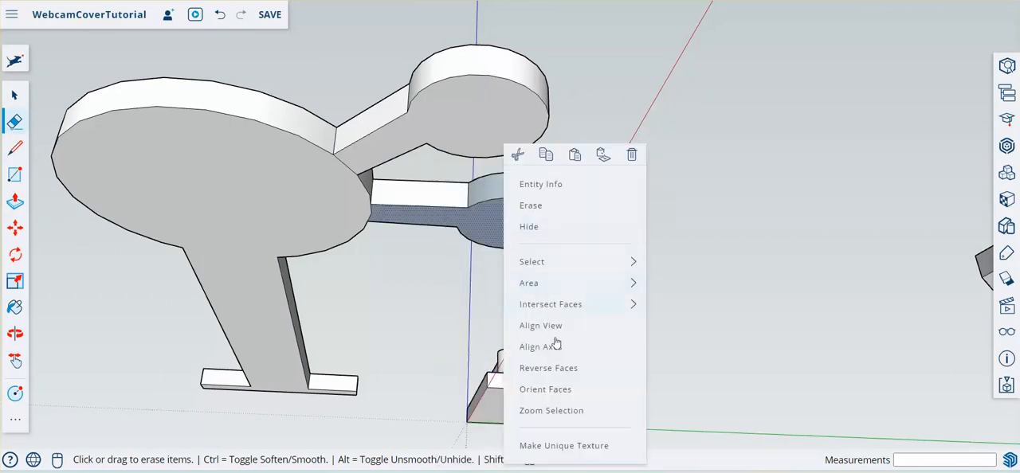
click(575, 379)
right_click(530, 196)
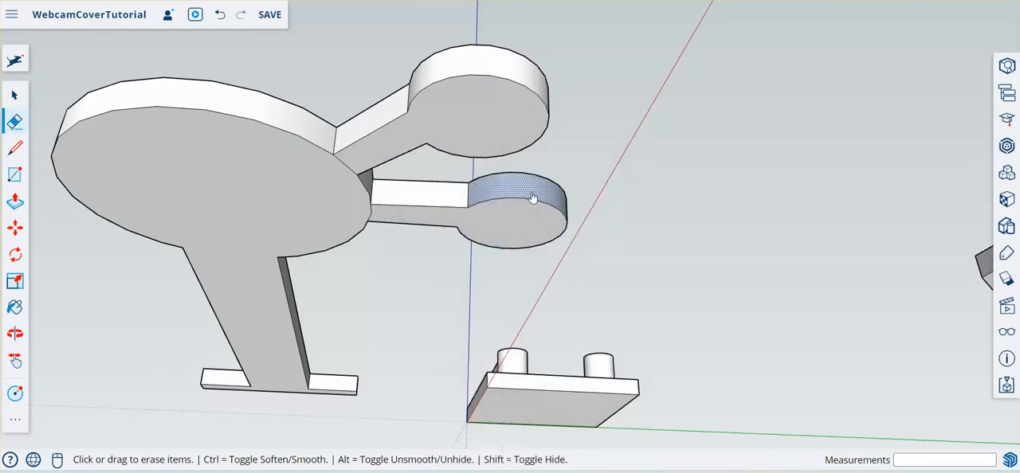
click(585, 403)
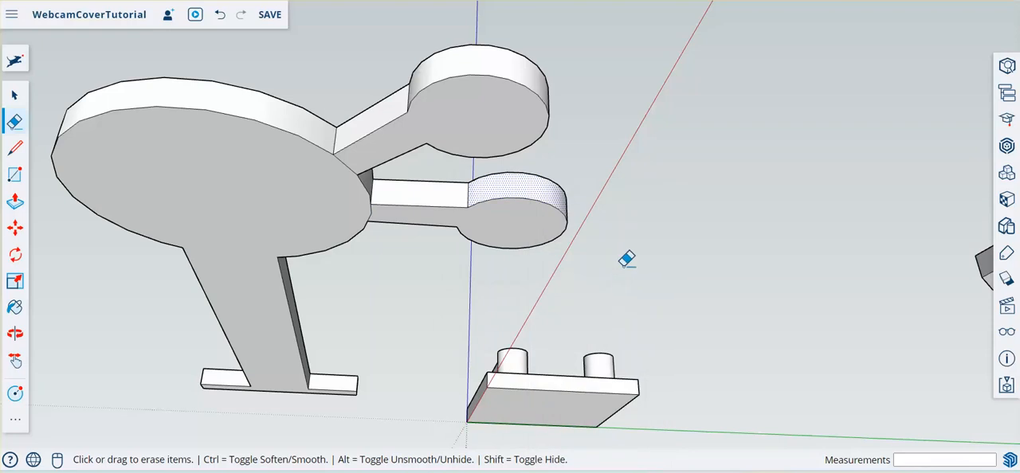
- Reverse the inverted face on the opposite side of the new knob's neck
mouse_move(624, 257)
middle_down()
mouse_move(409, 221)
mouse_move(353, 280)
mouse_move(207, 273)
middle_up()
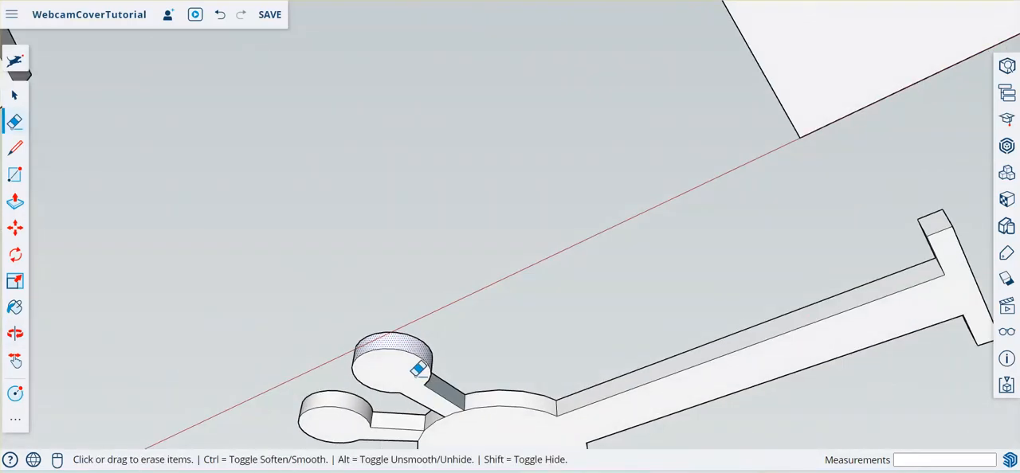
scroll(419, 369, up, 5)
middle_drag(546, 349, 330, 321)
middle_drag(602, 186, 514, 371)
right_click(579, 349)
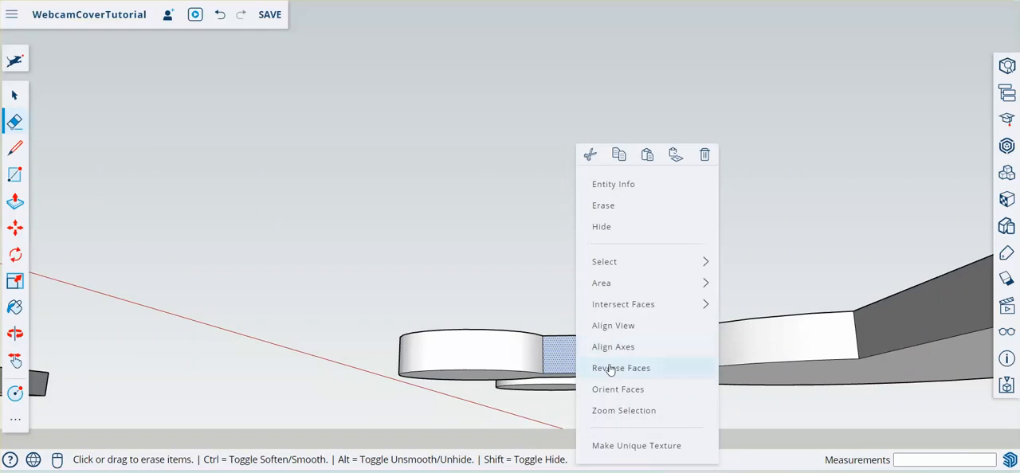
click(610, 368)
- Hide the arm's top face to inspect the inside of the body, and unhide all geometry
mouse_move(755, 225)
middle_down()
mouse_move(744, 242)
mouse_move(797, 276)
mouse_move(448, 262)
mouse_move(506, 237)
middle_up()
mouse_move(312, 182)
middle_down()
mouse_move(294, 173)
mouse_move(425, 264)
middle_up()
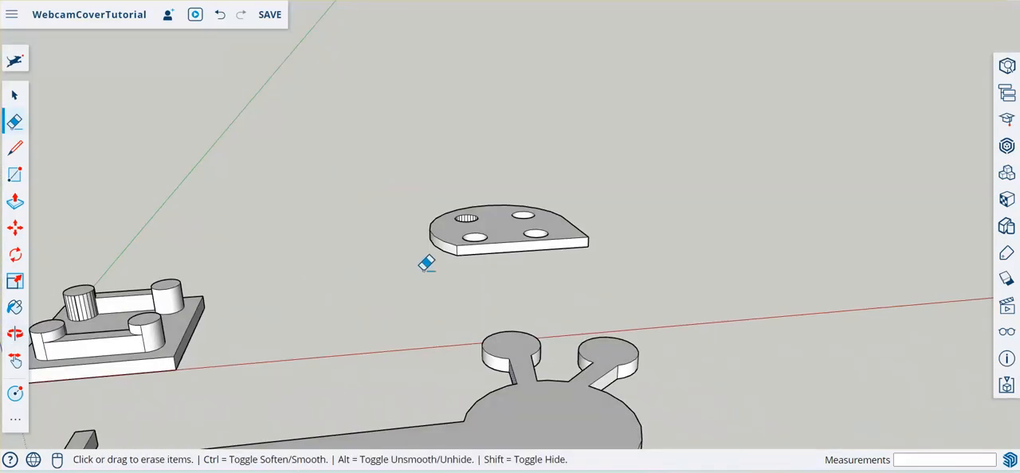
scroll(467, 219, down, 2)
scroll(408, 341, up, 1)
scroll(478, 311, up, 2)
middle_drag(510, 295, 375, 287)
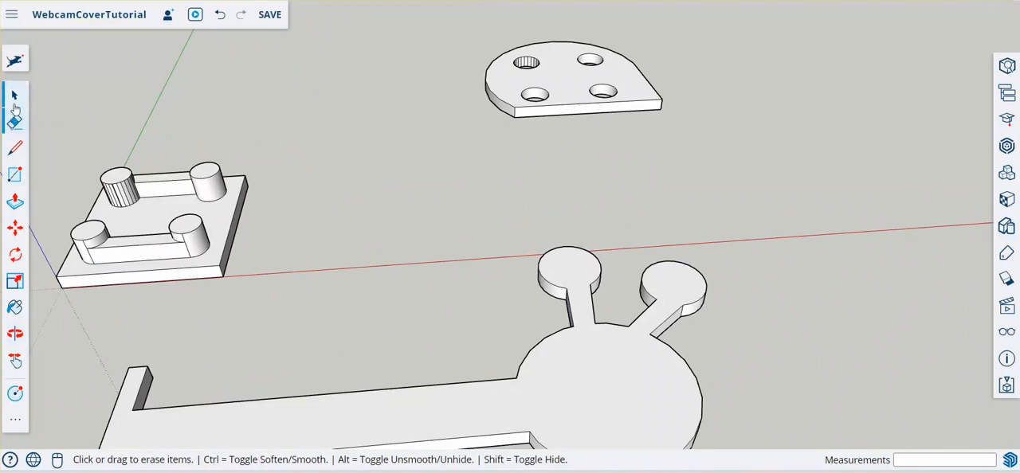
click(15, 99)
scroll(445, 214, down, 2)
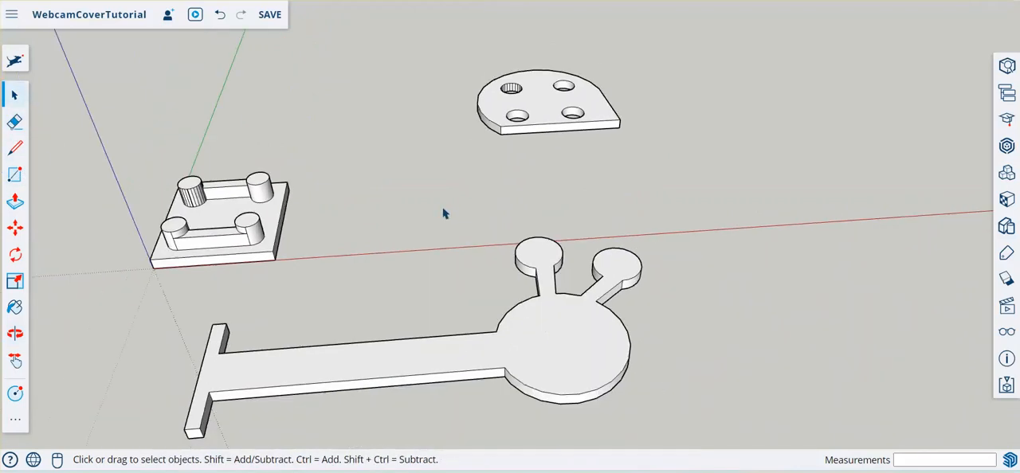
right_click(527, 329)
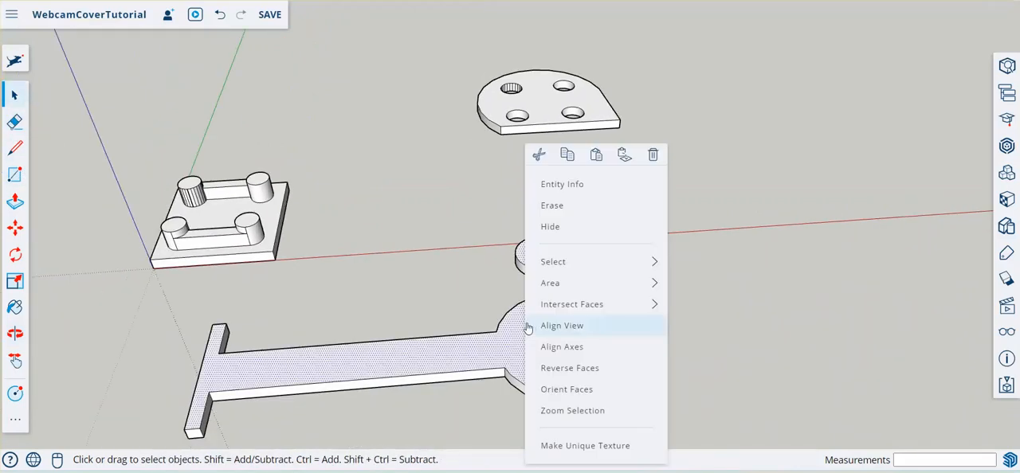
click(560, 238)
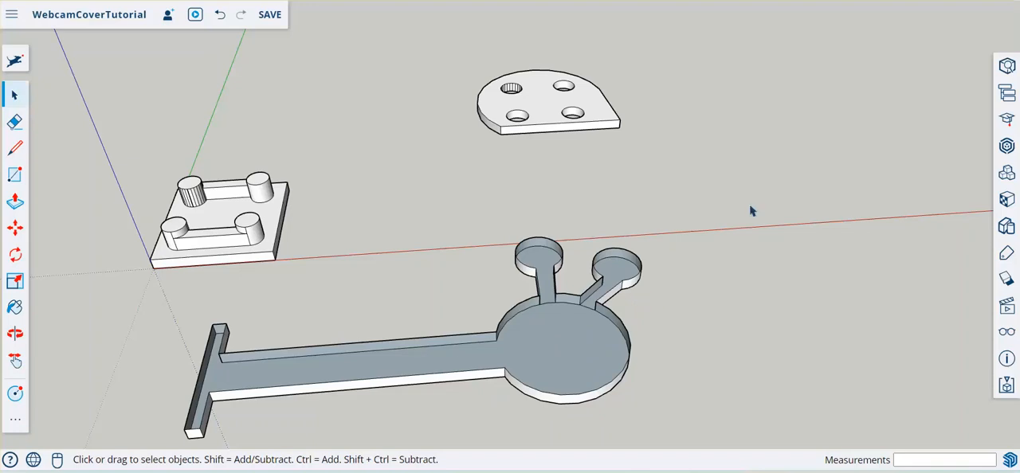
click(1005, 331)
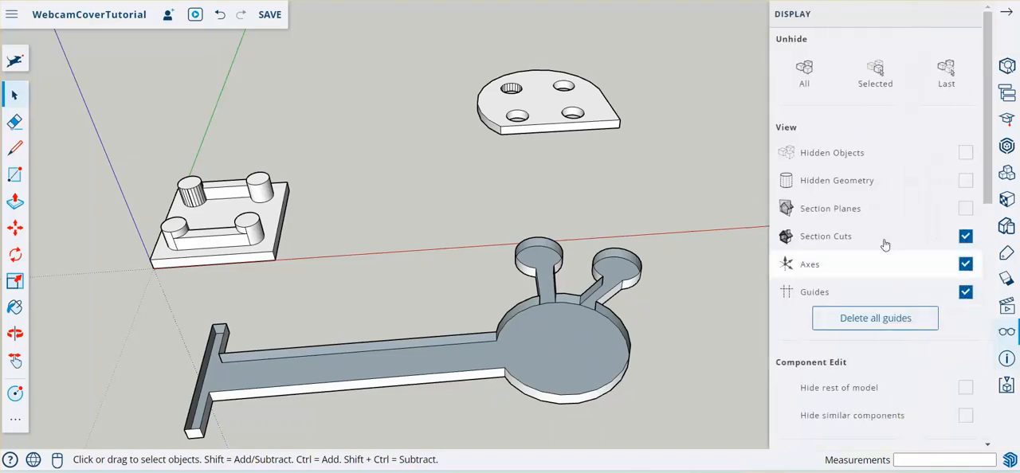
click(803, 70)
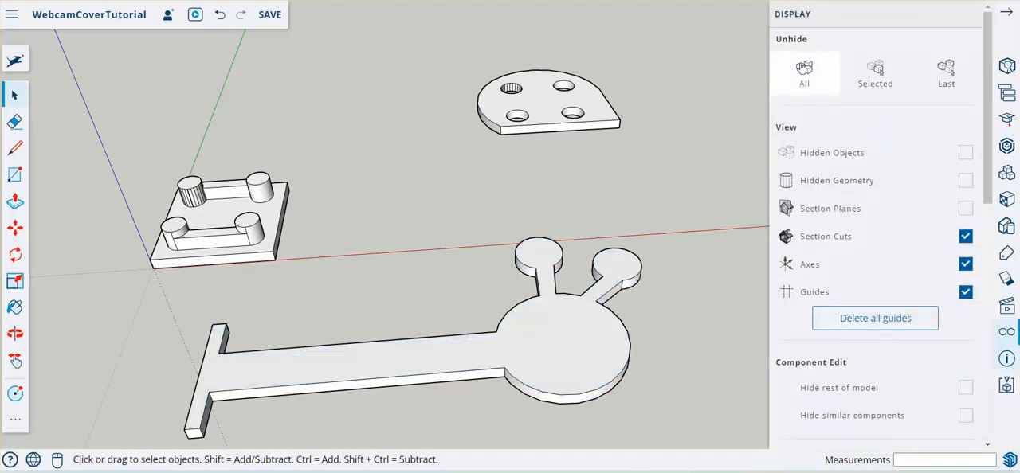
click(1005, 15)
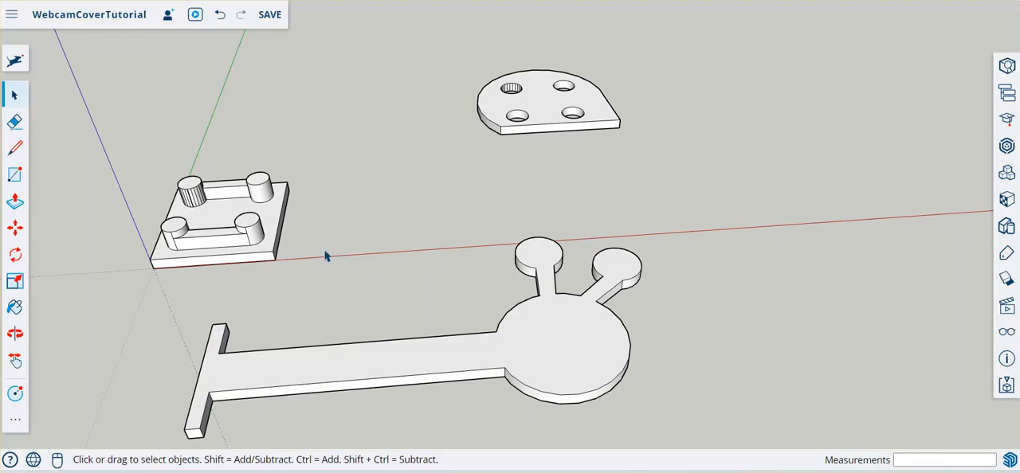
- Save the model, and draw a 2 mm line along the red axis from the midpoint of the pegged plate's edge facing the holed plate
key(ctrl+s)
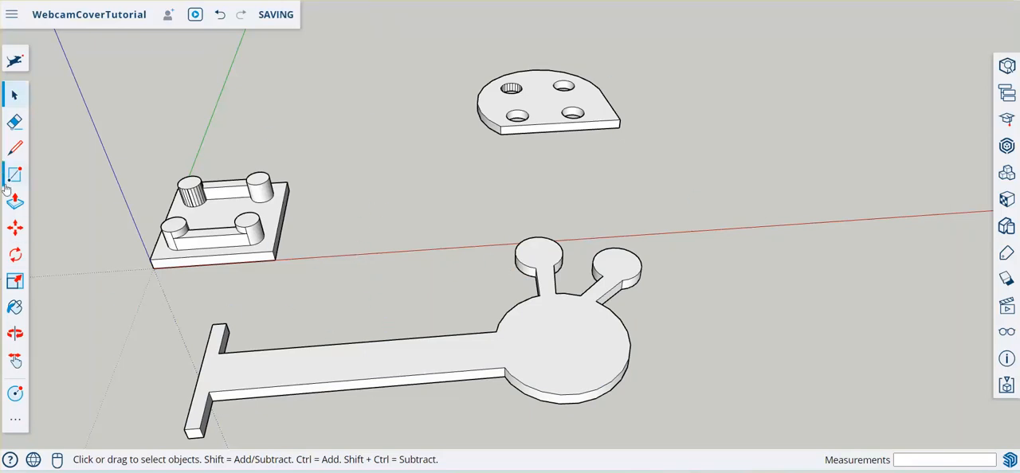
click(9, 150)
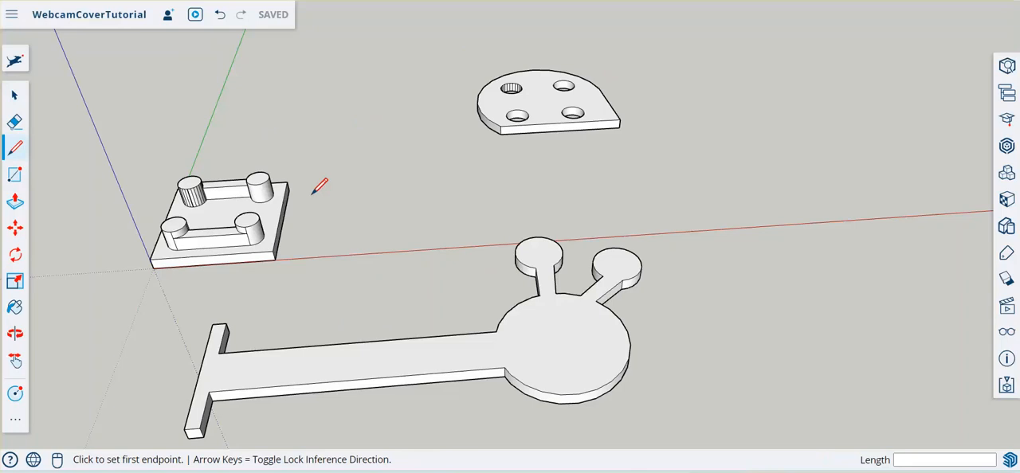
click(283, 221)
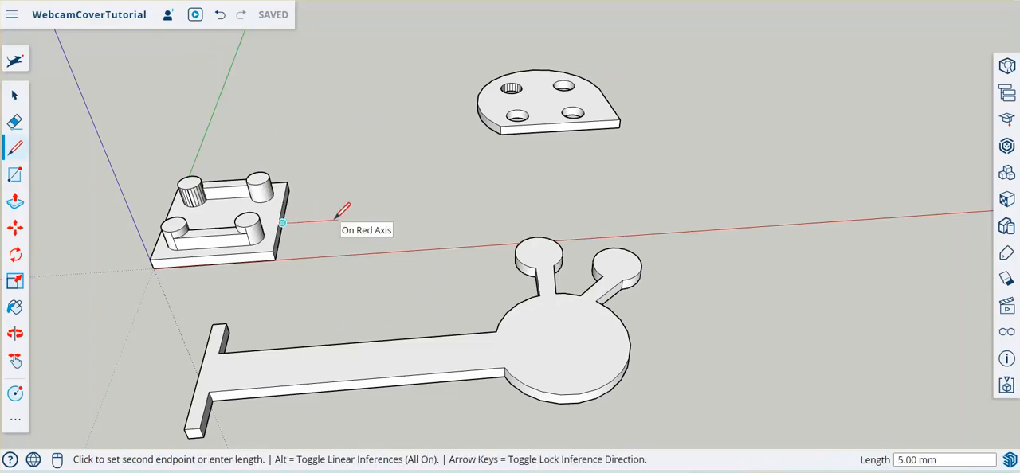
key(Return)
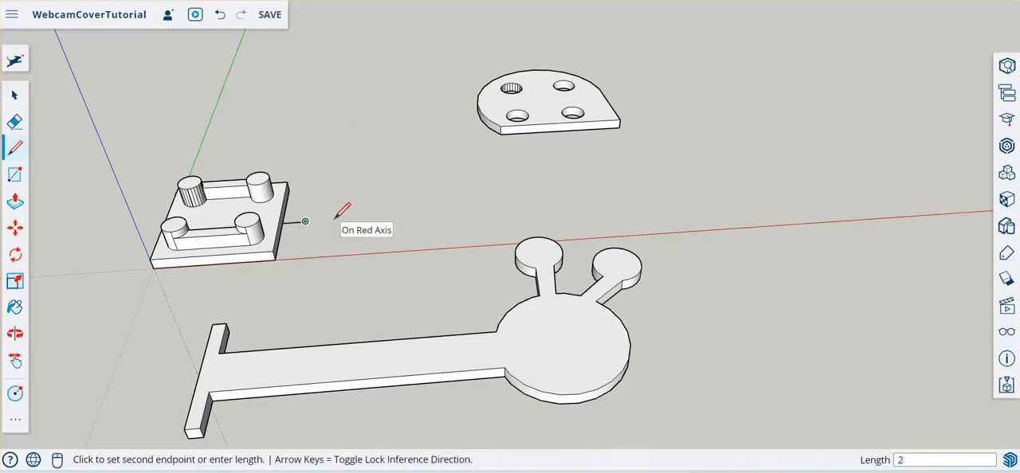
- Move the whole four-hole plate about 13.24 mm, from the lower rim of its rounded end to the free end of the 2 mm line
click(15, 95)
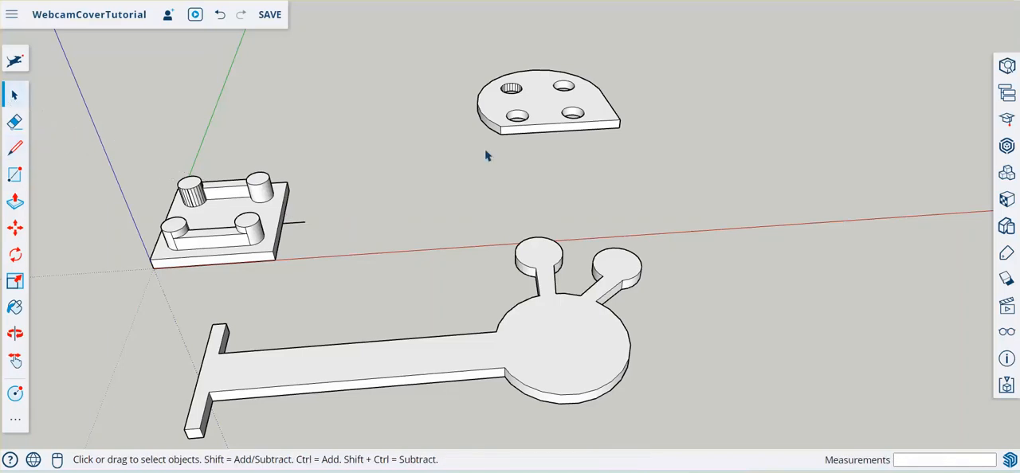
triple_click(536, 111)
click(14, 228)
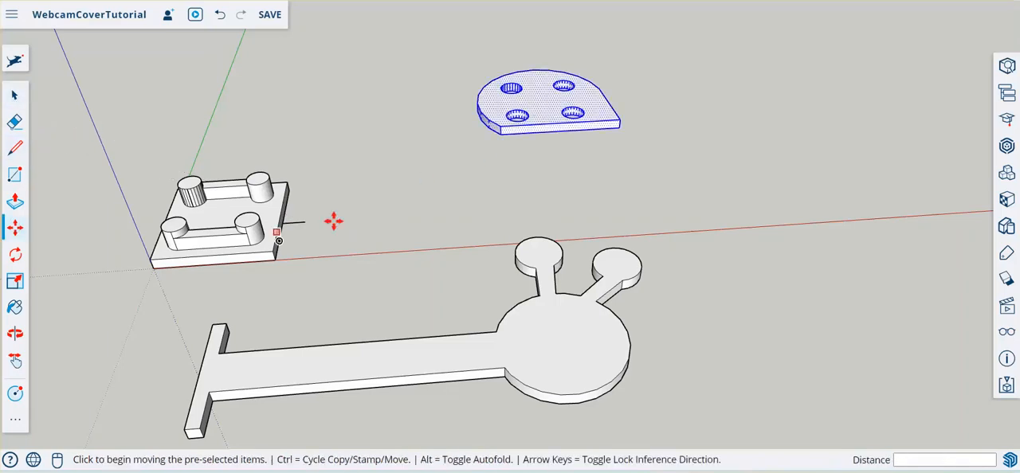
scroll(466, 127, up, 3)
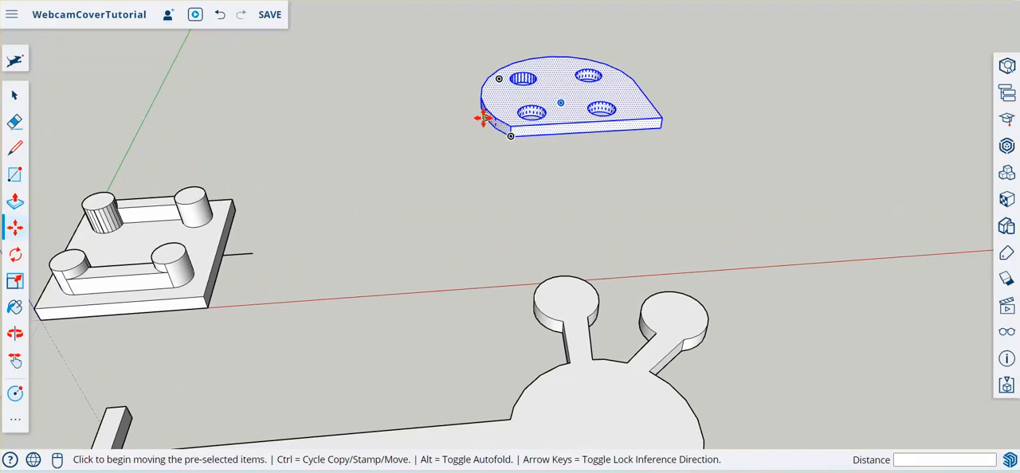
click(483, 118)
click(425, 212)
middle_drag(426, 212, 625, 117)
click(391, 237)
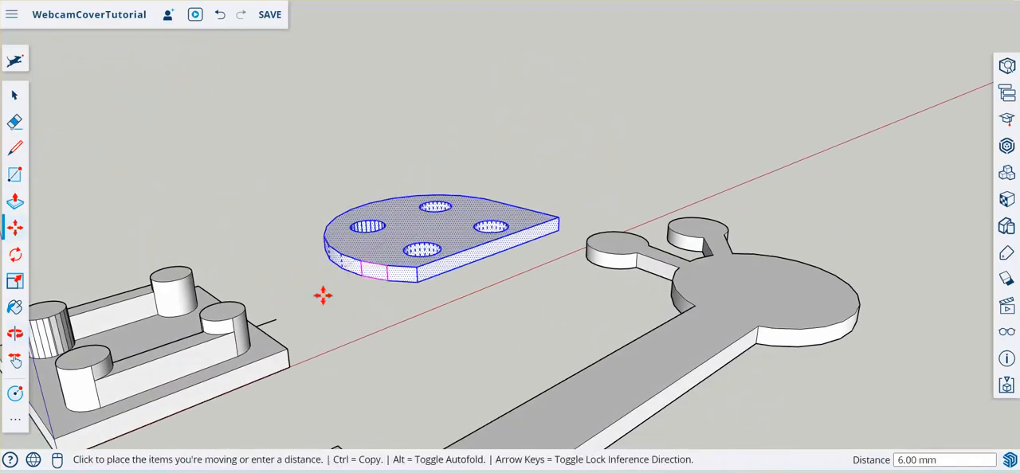
click(269, 319)
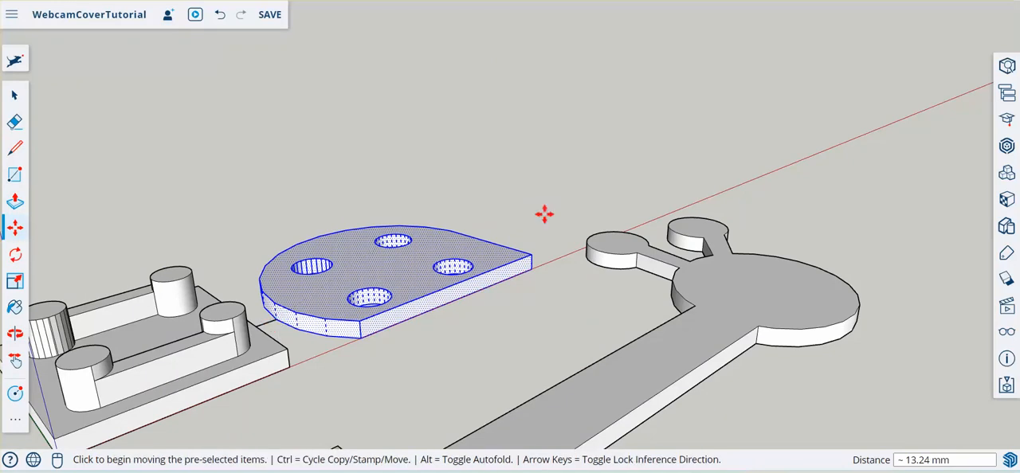
- Erase the 2 mm spacing line between the pegged plate and the four-hole plate
mouse_move(544, 213)
middle_down()
mouse_move(561, 165)
mouse_move(444, 379)
mouse_move(61, 250)
middle_up()
click(14, 121)
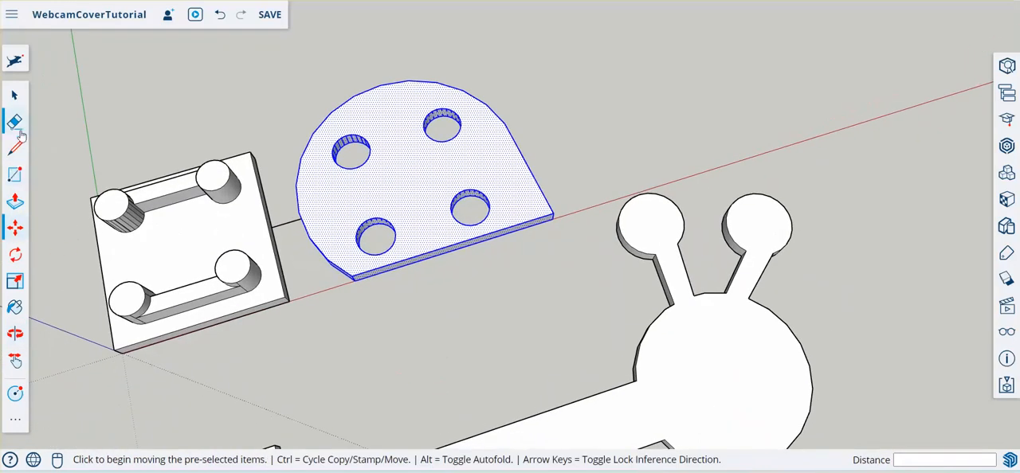
drag(291, 236, 289, 214)
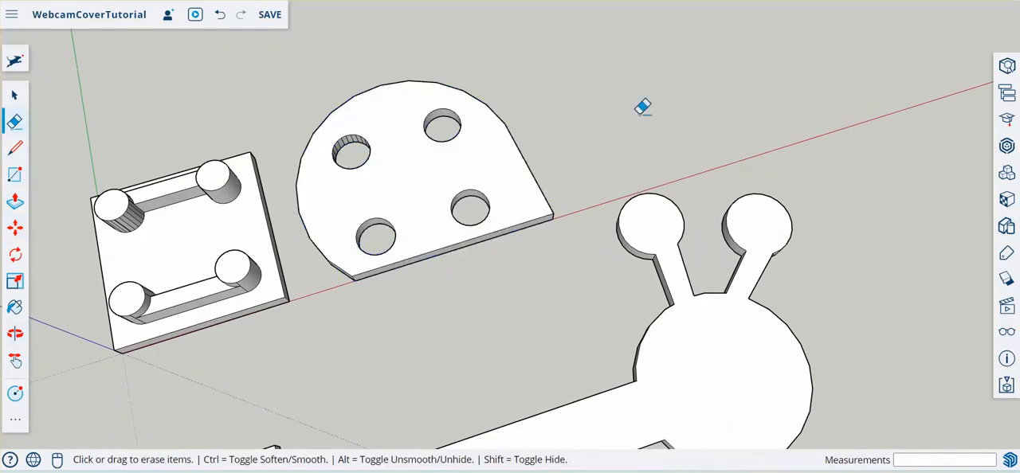
- Draw a 2 mm line along the green axis from the pegged plate's corner on the red axis towards the arm
scroll(649, 98, down, 3)
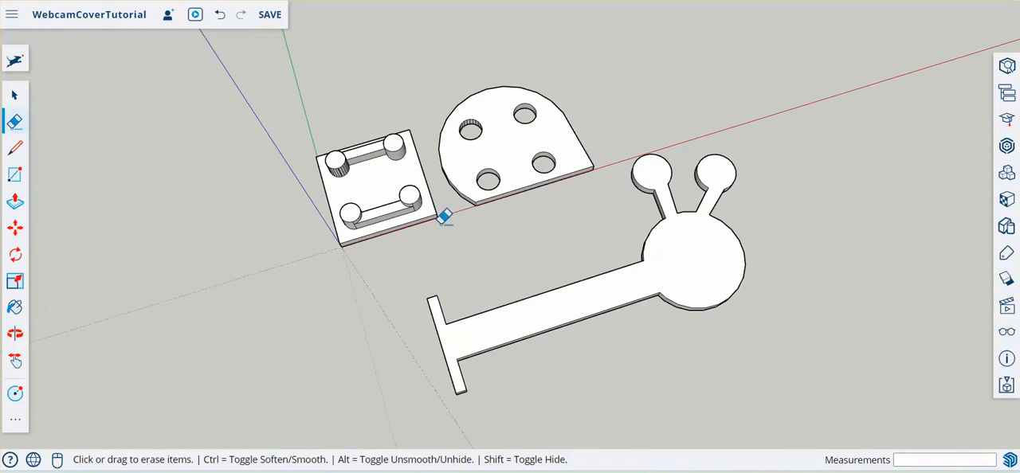
key(l)
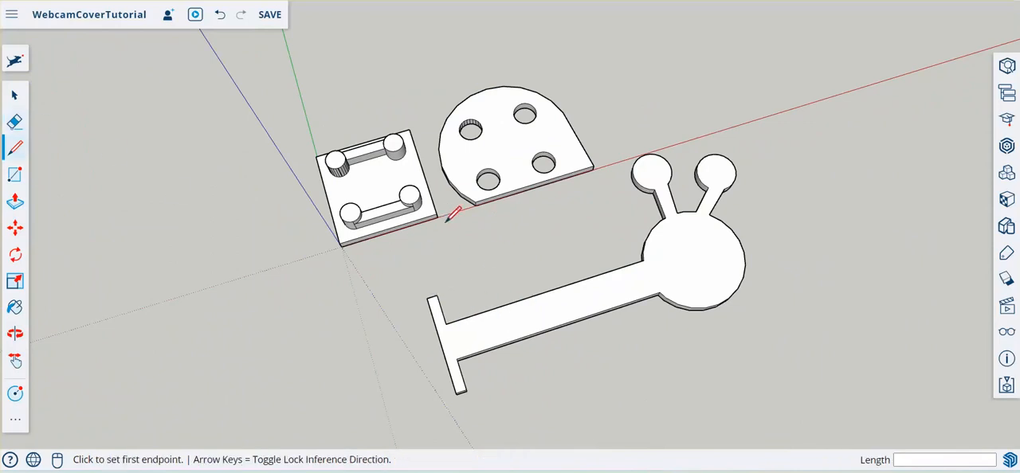
click(438, 217)
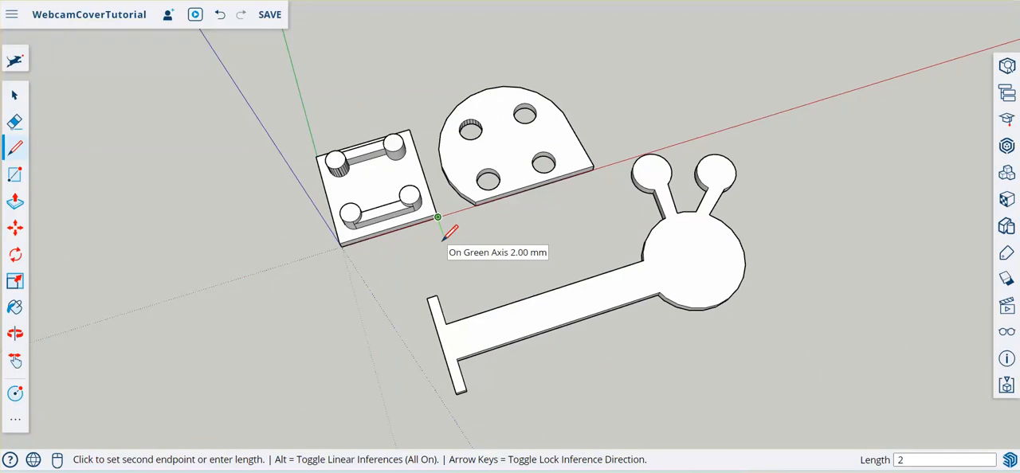
key(Return)
- Move the whole arm about 6.97 mm, from the lower corner of its crossbar nearest the plates to the free end of the 2 mm line
click(13, 96)
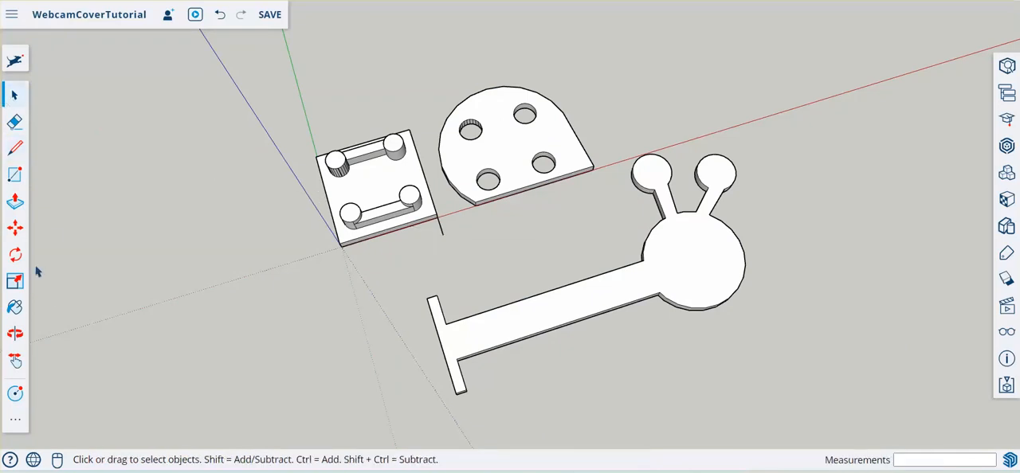
click(15, 228)
click(10, 97)
triple_click(523, 328)
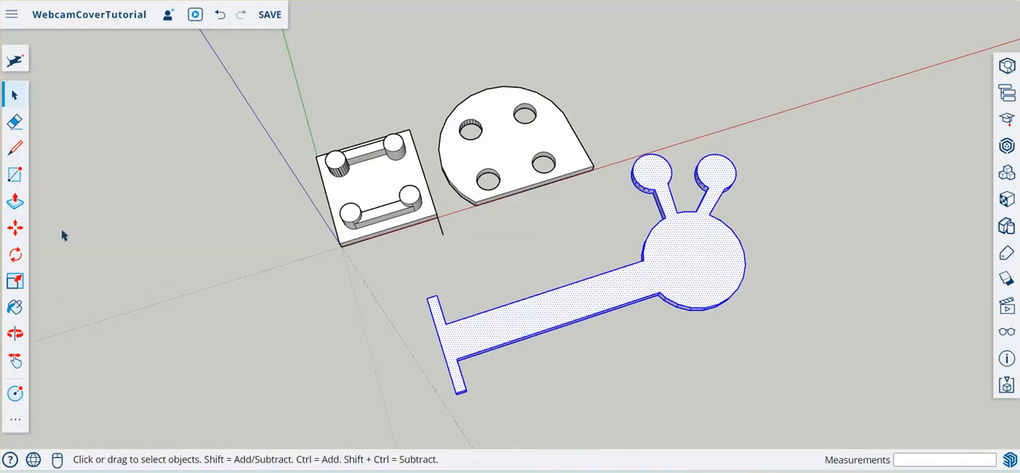
click(16, 229)
middle_drag(48, 228, 578, 289)
click(575, 278)
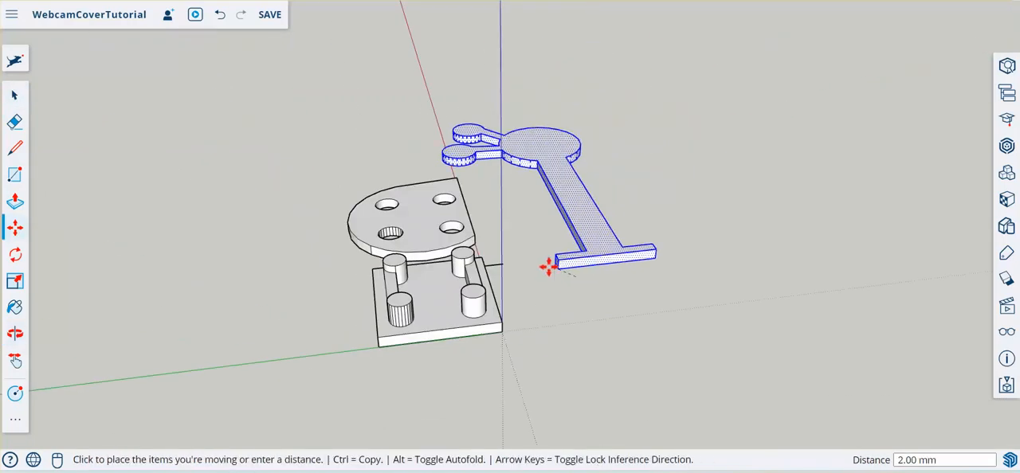
click(501, 264)
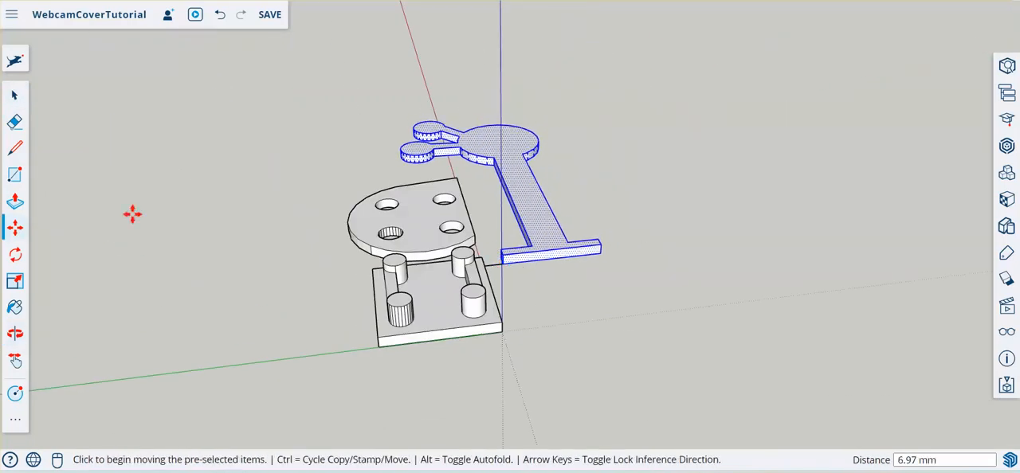
- Erase the 2 mm spacing line between the pegged plate's corner and the arm's crossbar
click(15, 121)
scroll(473, 266, up, 5)
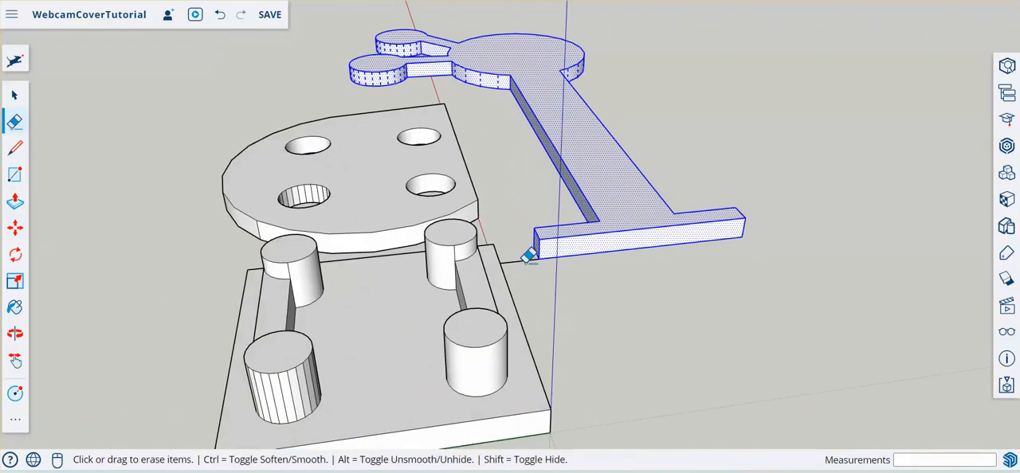
middle_drag(844, 176, 464, 223)
scroll(465, 224, down, 5)
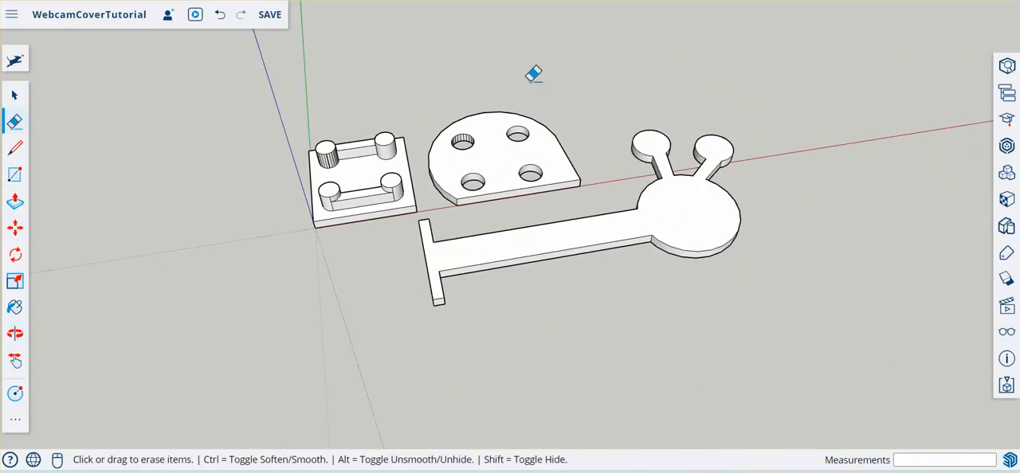
- Save the model and purge all unused items
mouse_move(533, 73)
middle_down()
mouse_move(533, 291)
mouse_move(518, 278)
mouse_move(528, 230)
middle_up()
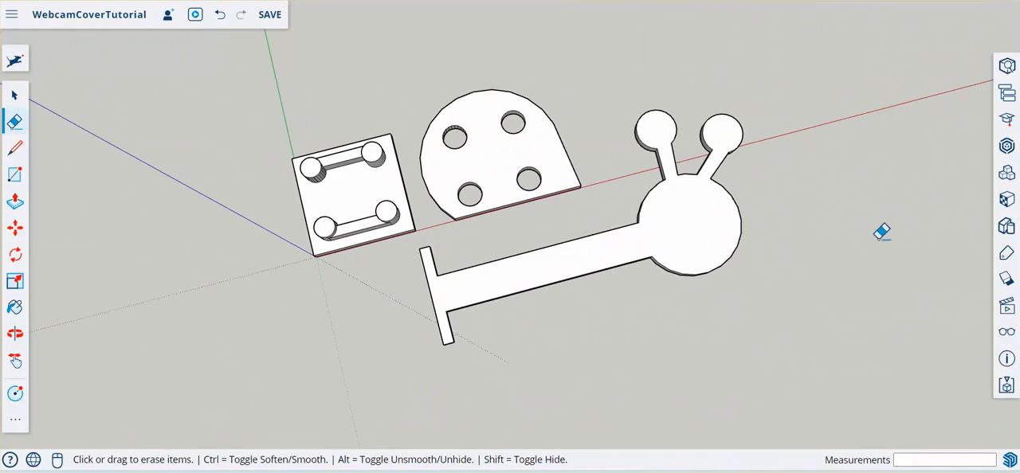
click(270, 16)
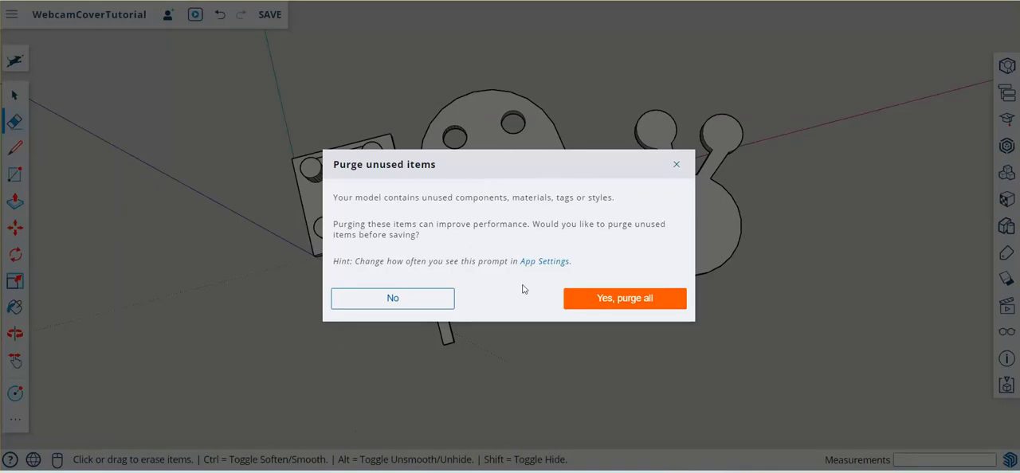
click(583, 298)
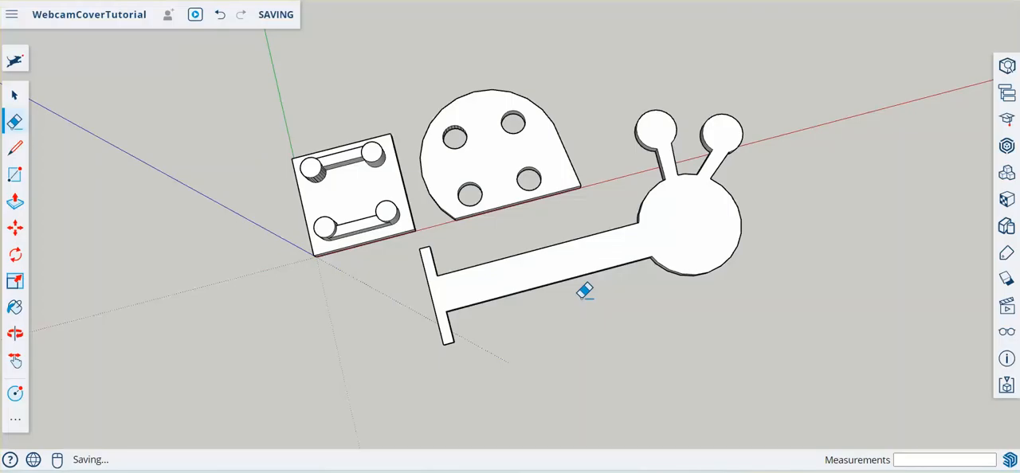